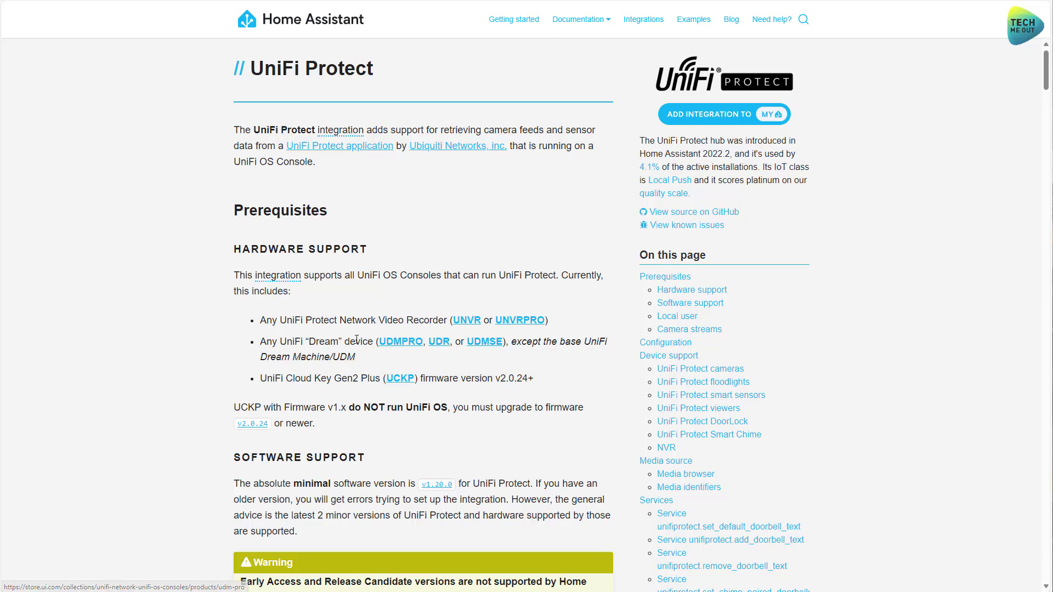
- Read the documentation's Local User section and highlight its recommendation to use an Administrator user
{"action": "scroll", "coordinate": [332, 271], "scroll_direction": "down", "scroll_amount": 2}
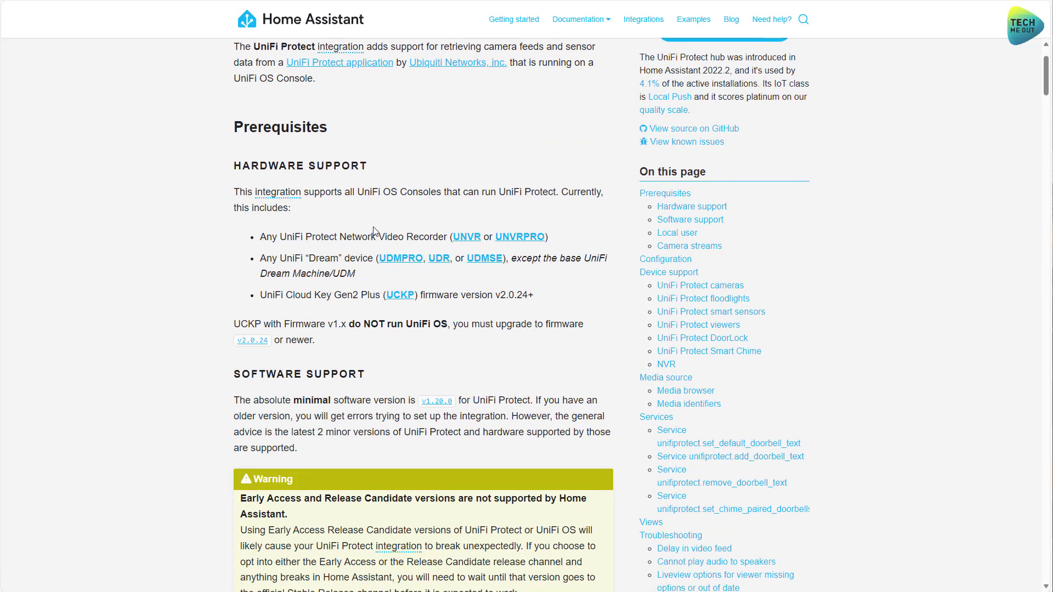
{"action": "scroll", "coordinate": [209, 267], "scroll_direction": "down", "scroll_amount": 2}
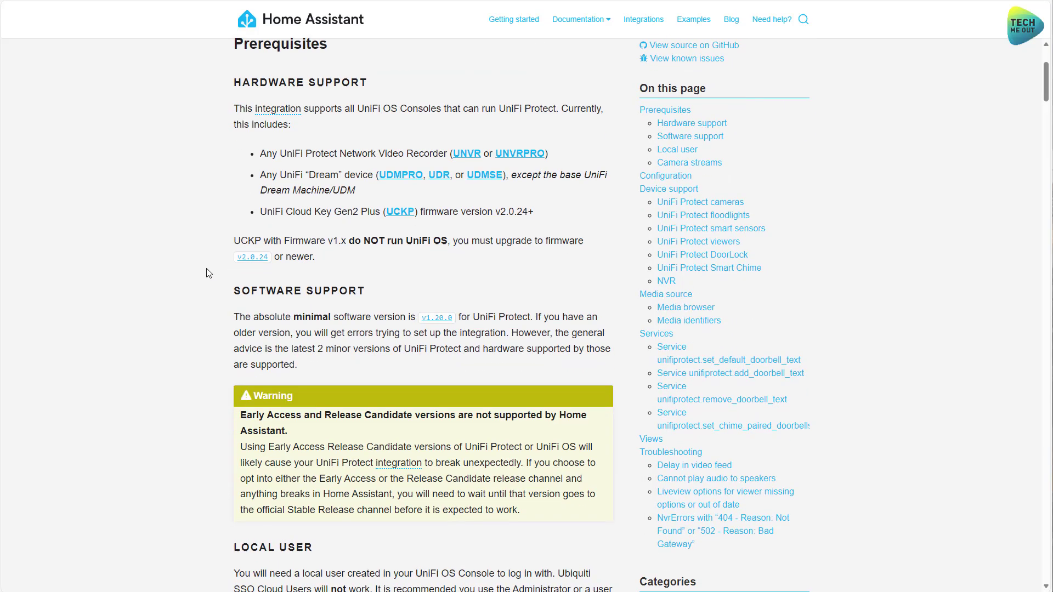
{"action": "scroll", "coordinate": [206, 270], "scroll_direction": "down", "scroll_amount": 8}
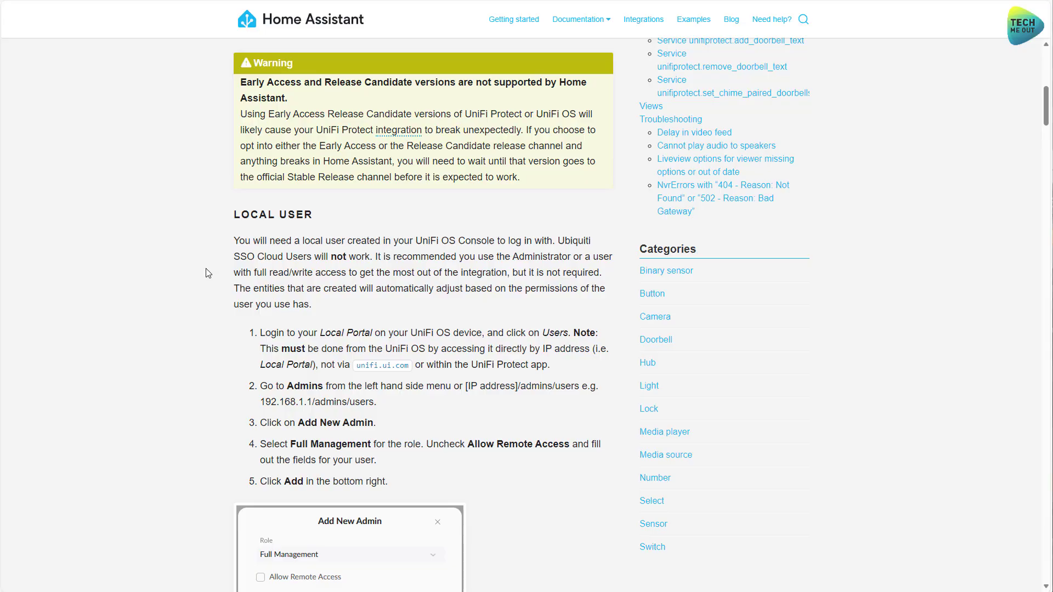
{"action": "scroll", "coordinate": [208, 273], "scroll_direction": "down", "scroll_amount": 2}
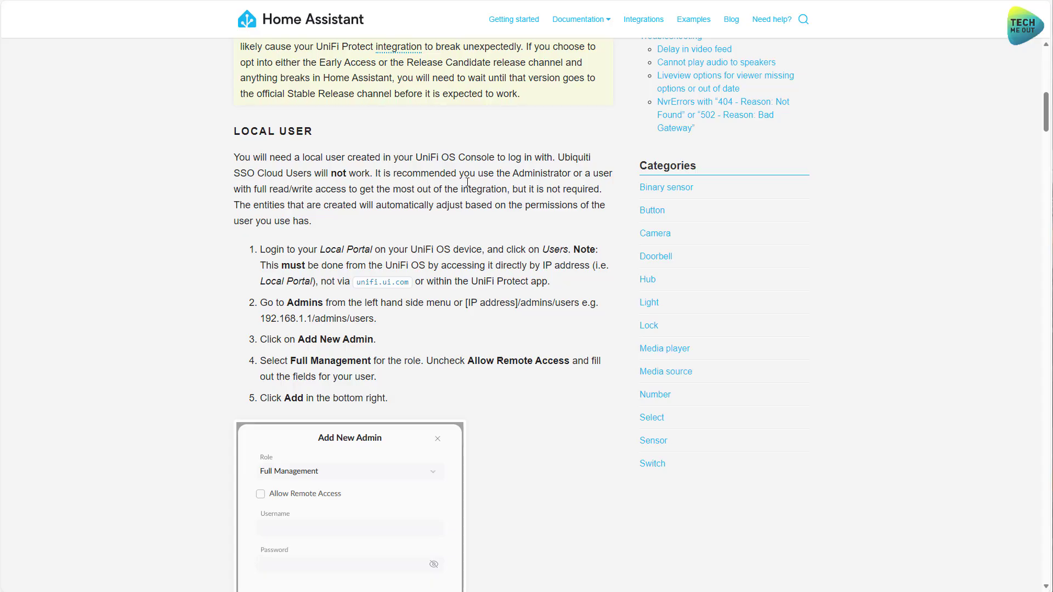
{"action": "left_click_drag", "start_coordinate": [383, 172], "coordinate": [600, 192]}
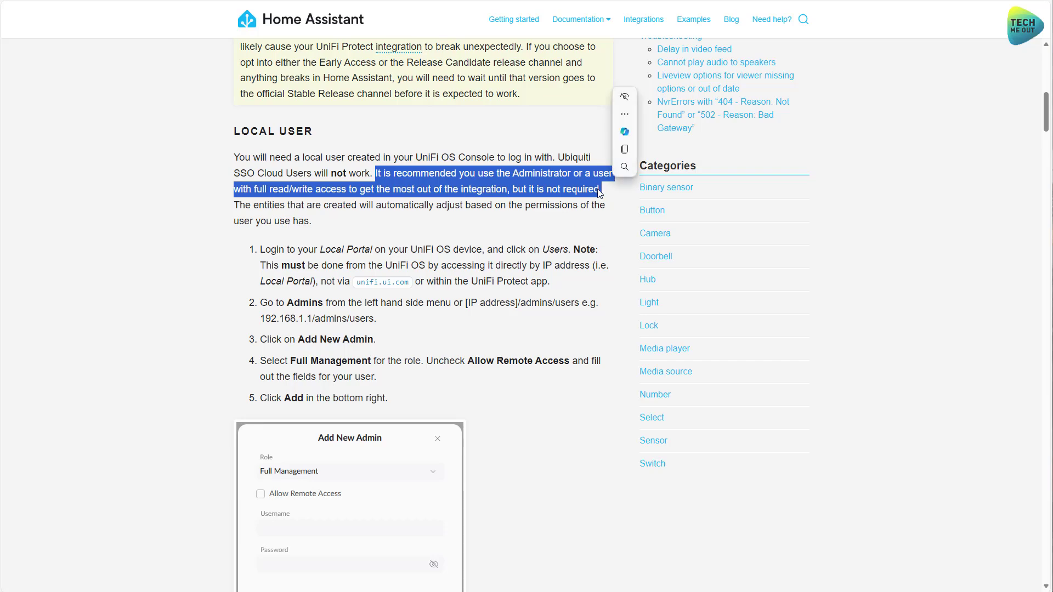
{"action": "left_click", "coordinate": [600, 192]}
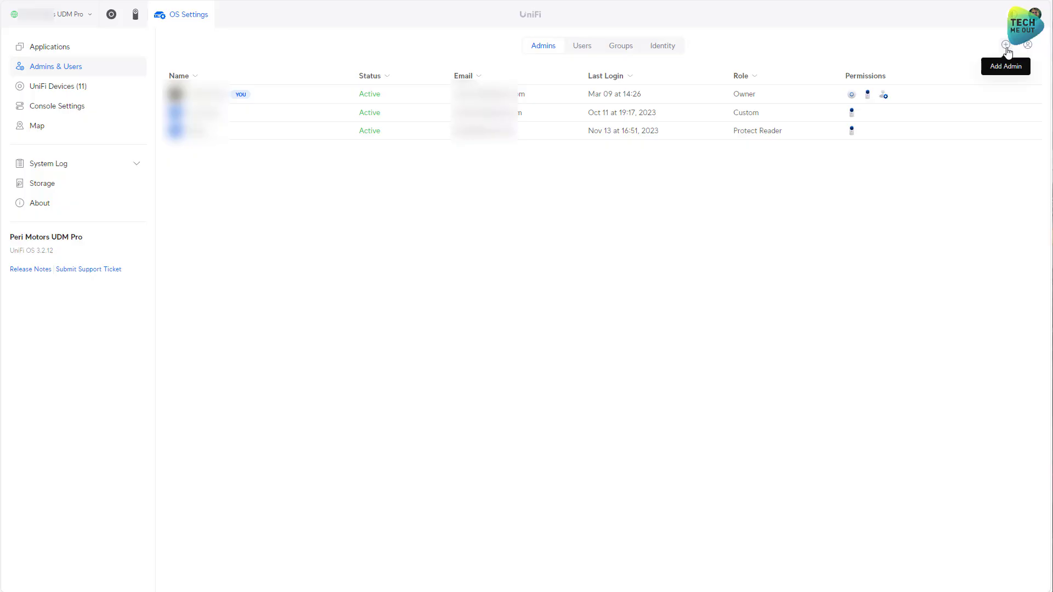
- Add a local-access-only admin named homeassistant with a strong password and custom permissions
{"action": "left_click", "coordinate": [1007, 45]}
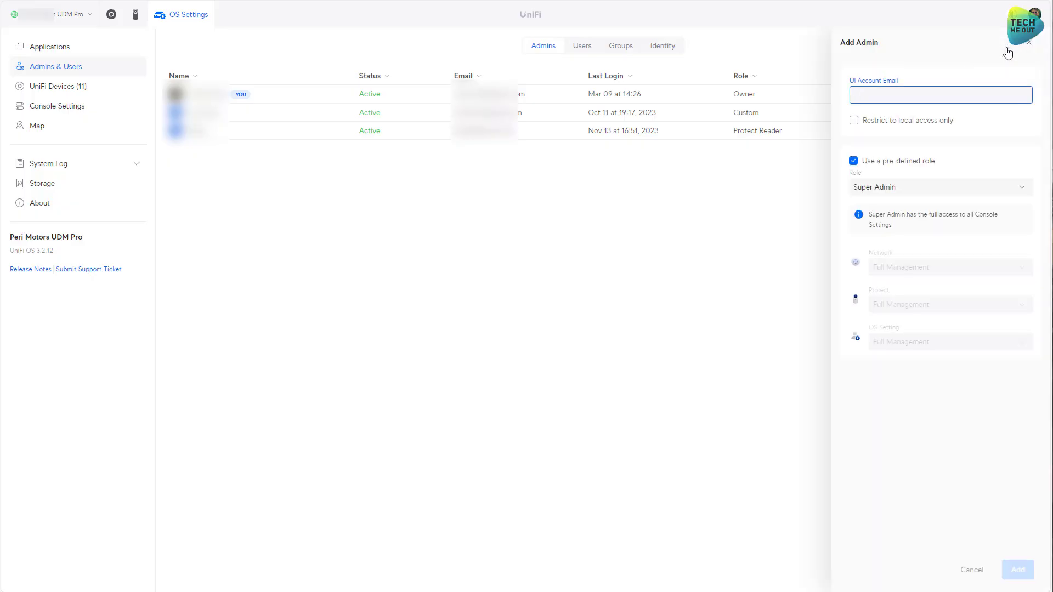
{"action": "left_click", "coordinate": [908, 124]}
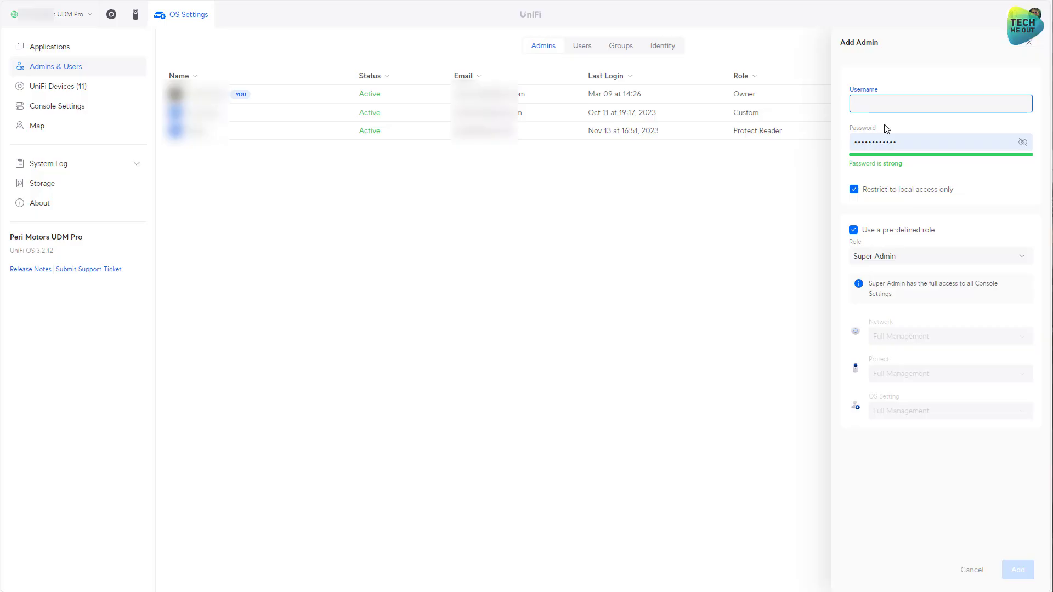
{"action": "type", "text": "h"}
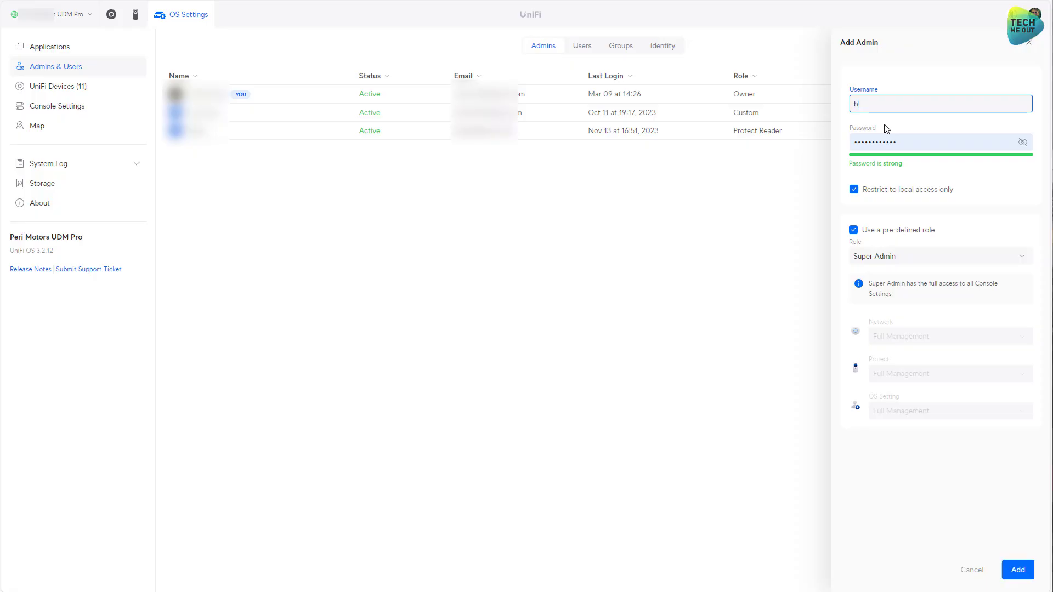
{"action": "type", "text": "omeassistnant"}
{"action": "key", "text": "Tab"}
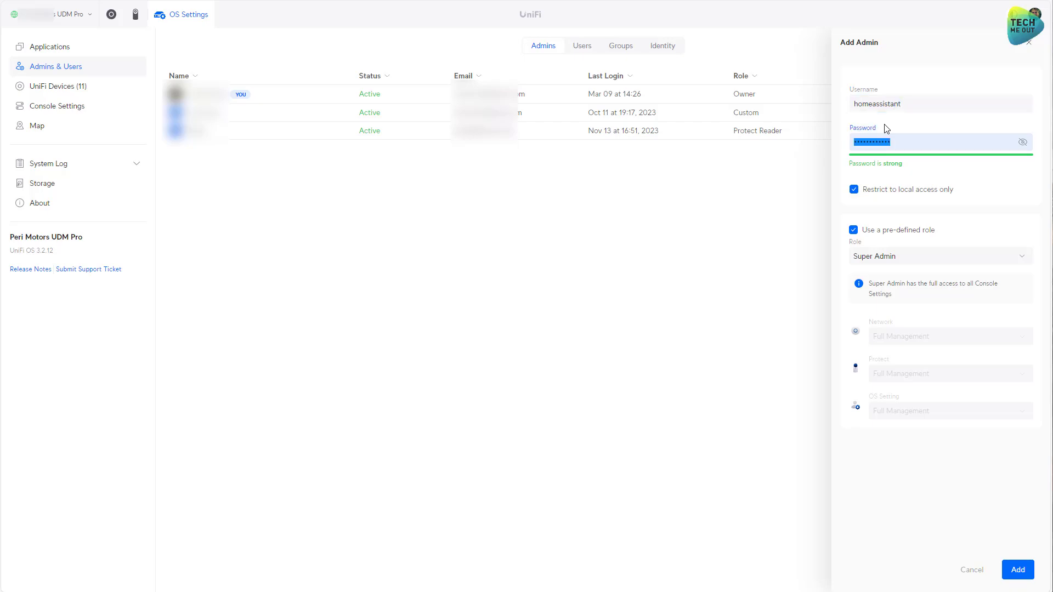
{"action": "type", "text": "****"}
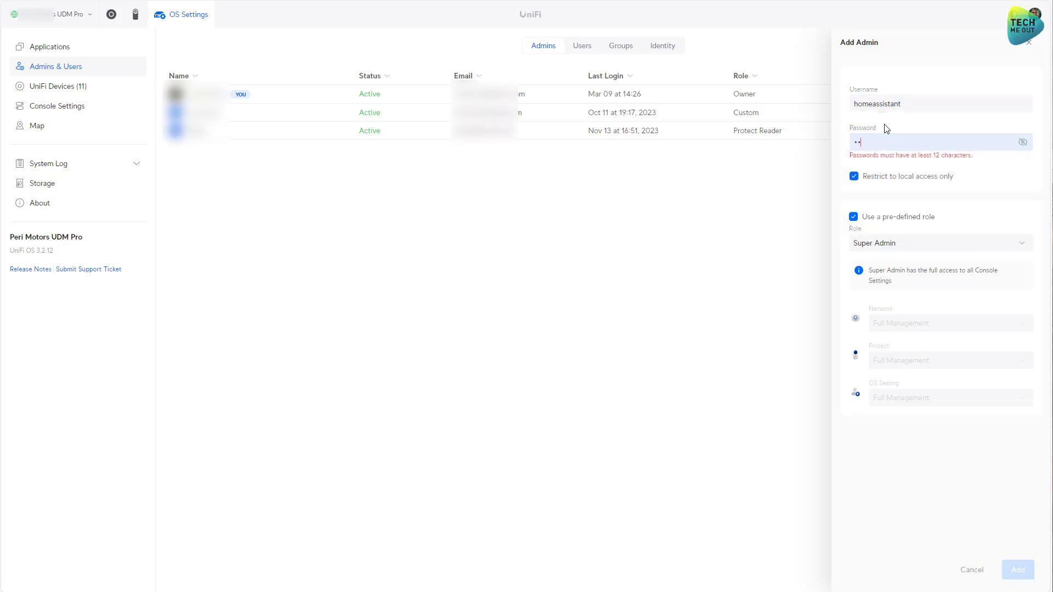
{"action": "type", "text": "********"}
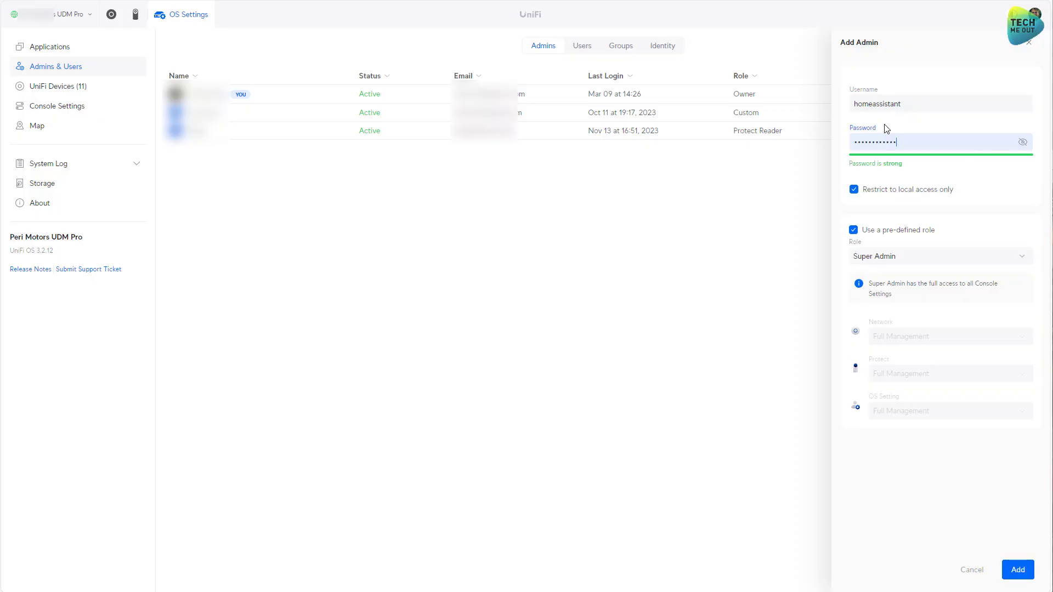
{"action": "left_click", "coordinate": [854, 230]}
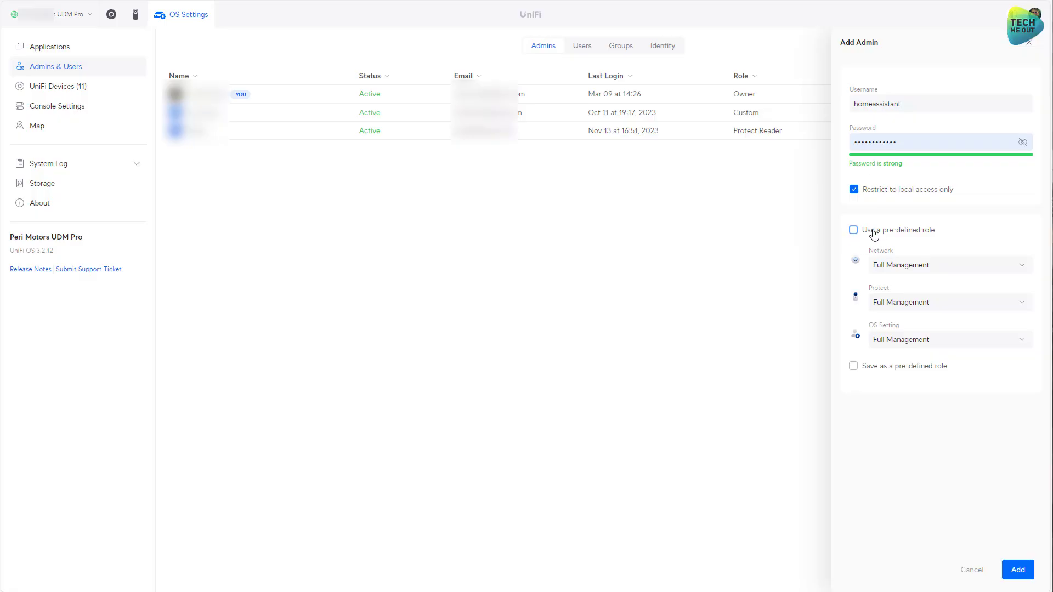
- Set Network and OS Setting permissions to None, save them as the 'Protect Admin' role, and add the admin
{"action": "left_click", "coordinate": [903, 265]}
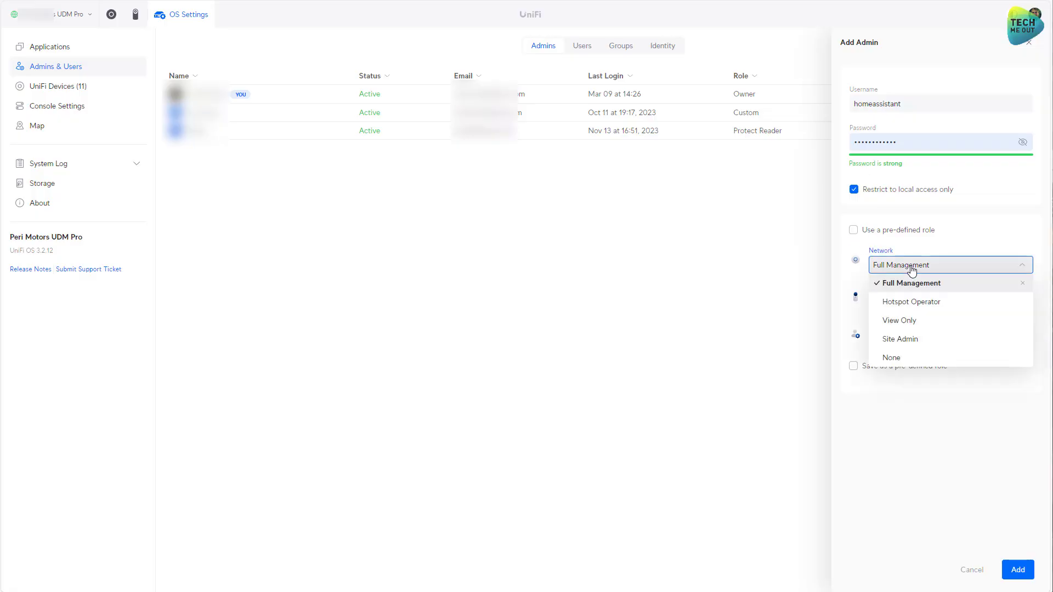
{"action": "left_click", "coordinate": [897, 360]}
{"action": "left_click", "coordinate": [907, 445]}
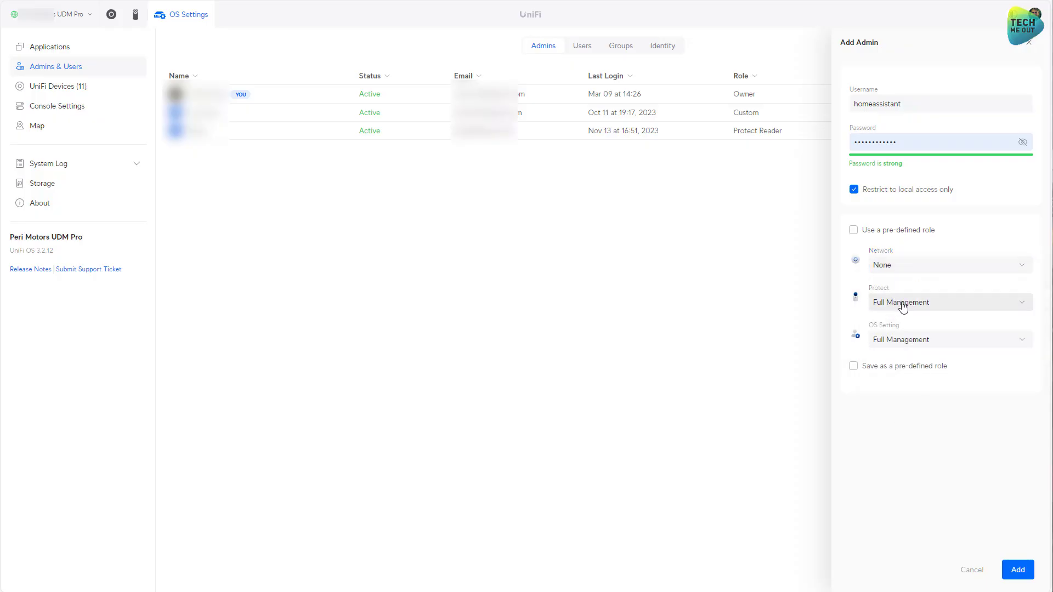
{"action": "left_click", "coordinate": [906, 345]}
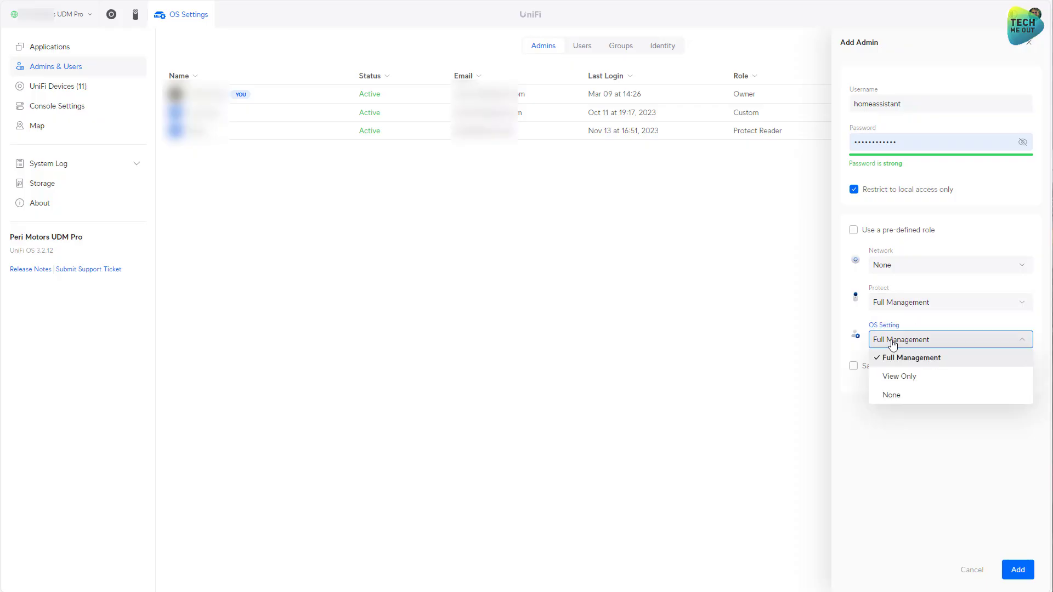
{"action": "left_click", "coordinate": [890, 398]}
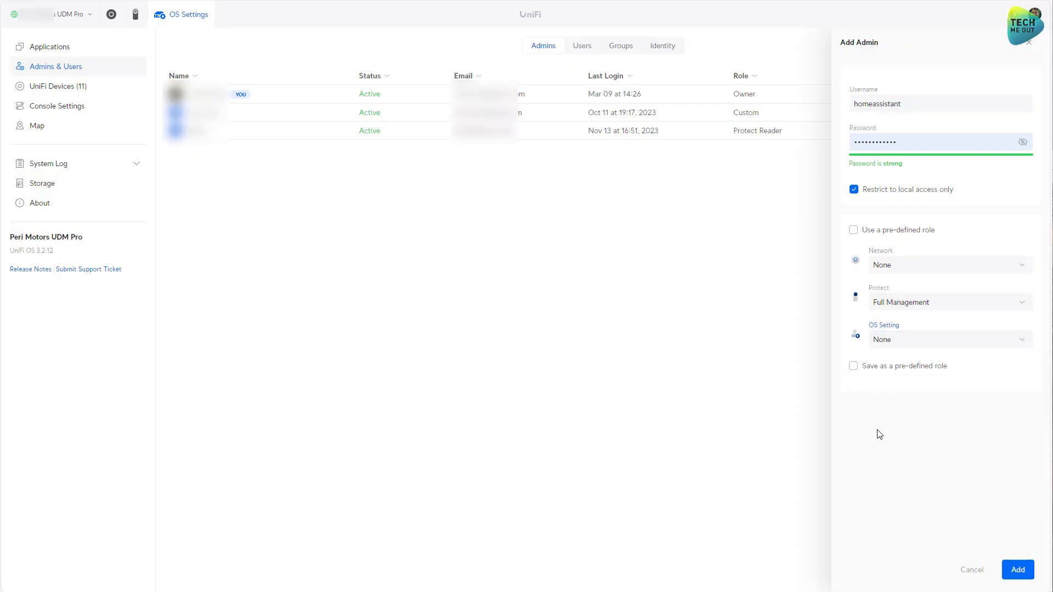
{"action": "left_click", "coordinate": [887, 370]}
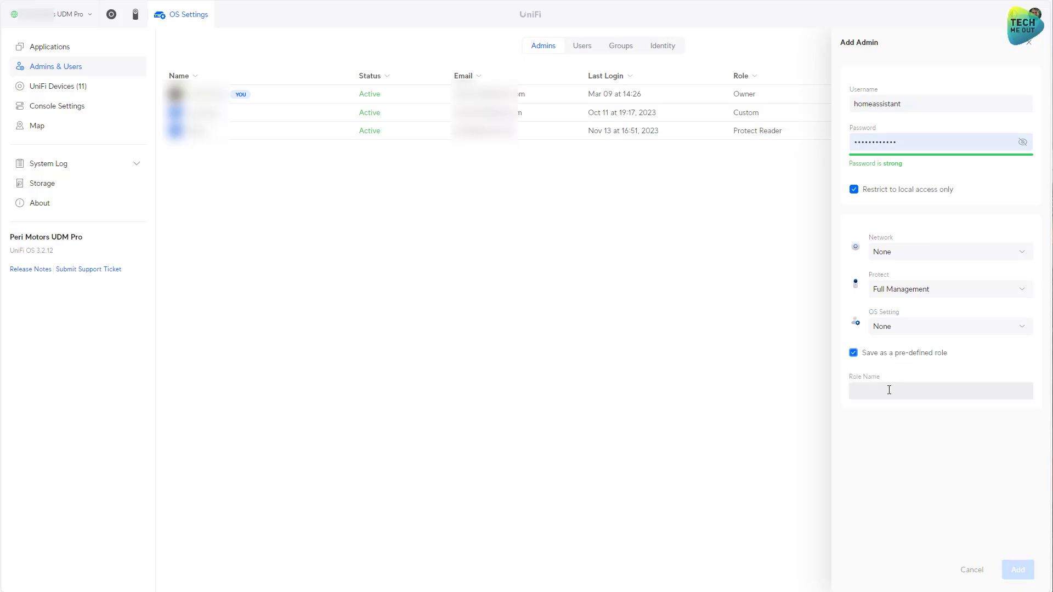
{"action": "left_click", "coordinate": [889, 390]}
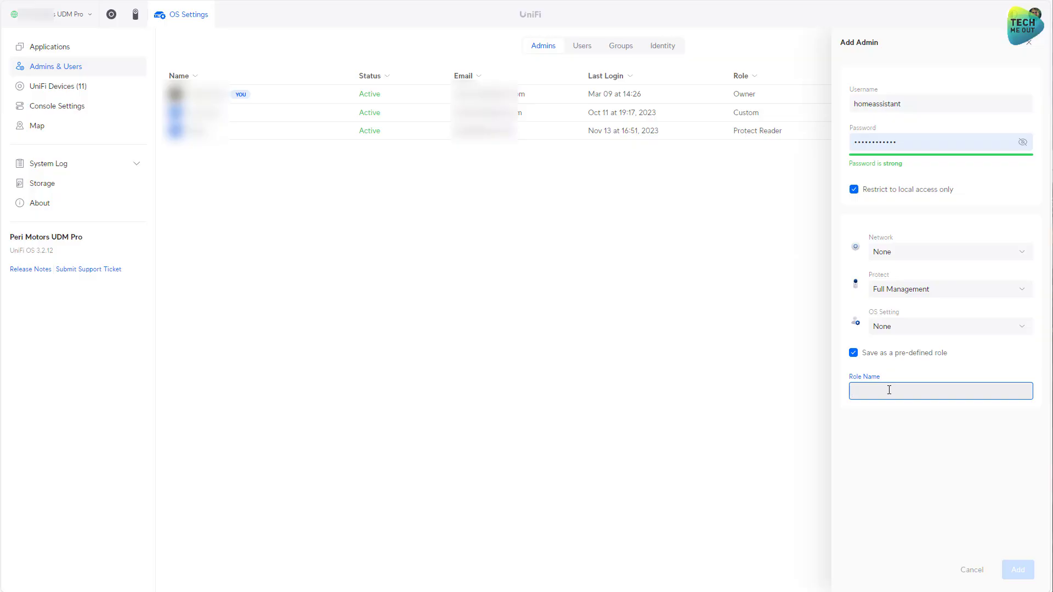
{"action": "type", "text": "Protect "}
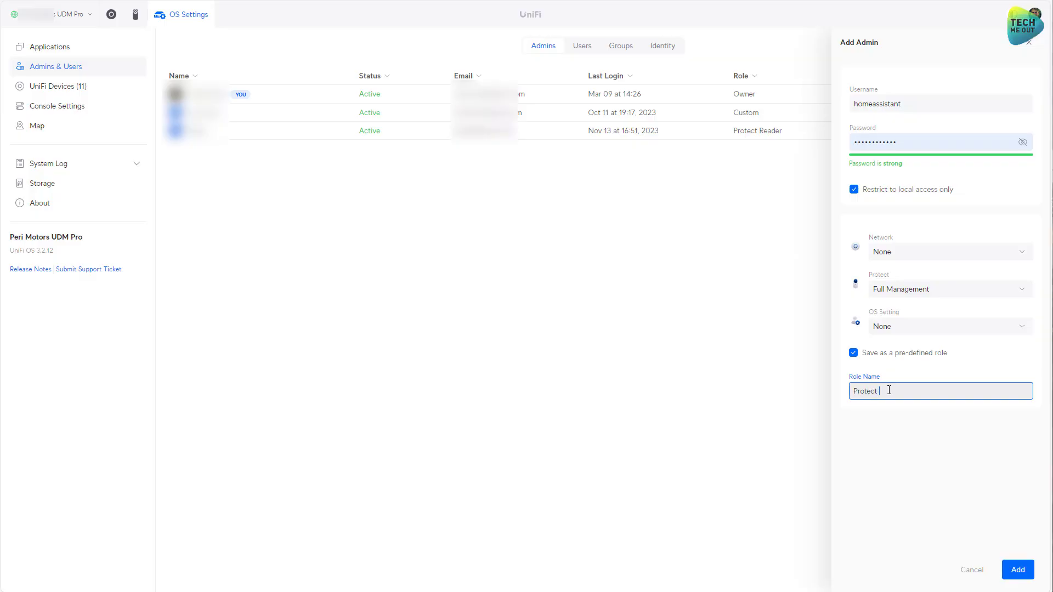
{"action": "type", "text": "Admin"}
{"action": "left_click", "coordinate": [1015, 572]}
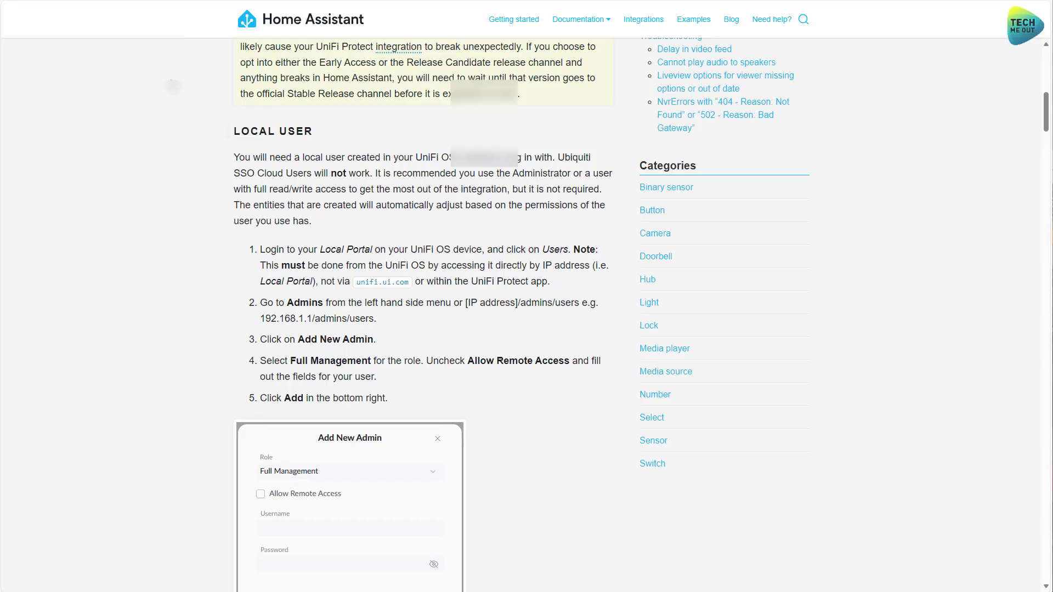
- Scroll the documentation down through the Camera Streams and Configuration sections
{"action": "scroll", "coordinate": [193, 165], "scroll_direction": "down", "scroll_amount": 8}
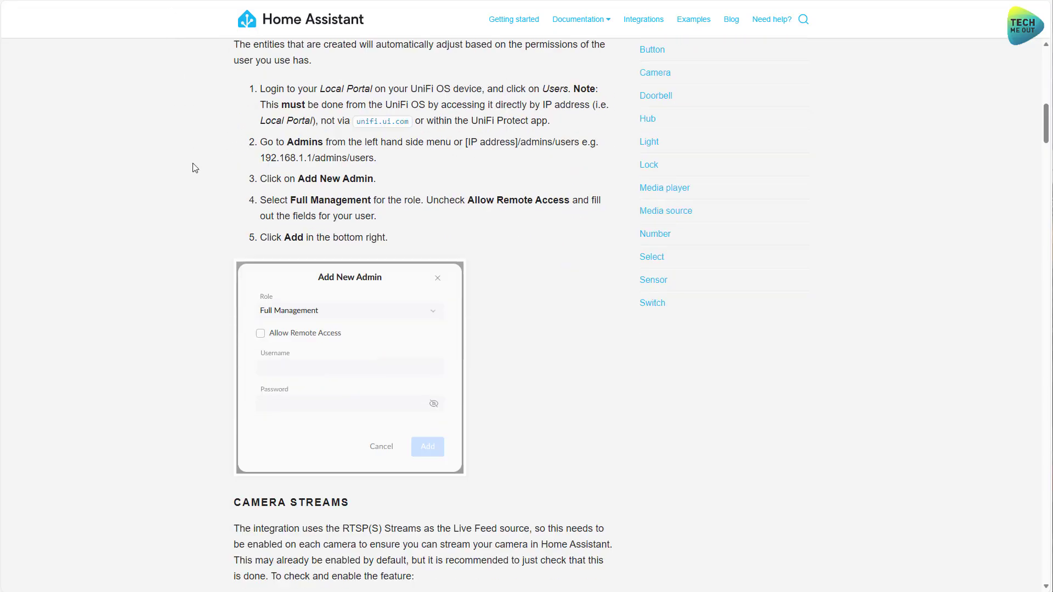
{"action": "scroll", "coordinate": [193, 175], "scroll_direction": "down", "scroll_amount": 5}
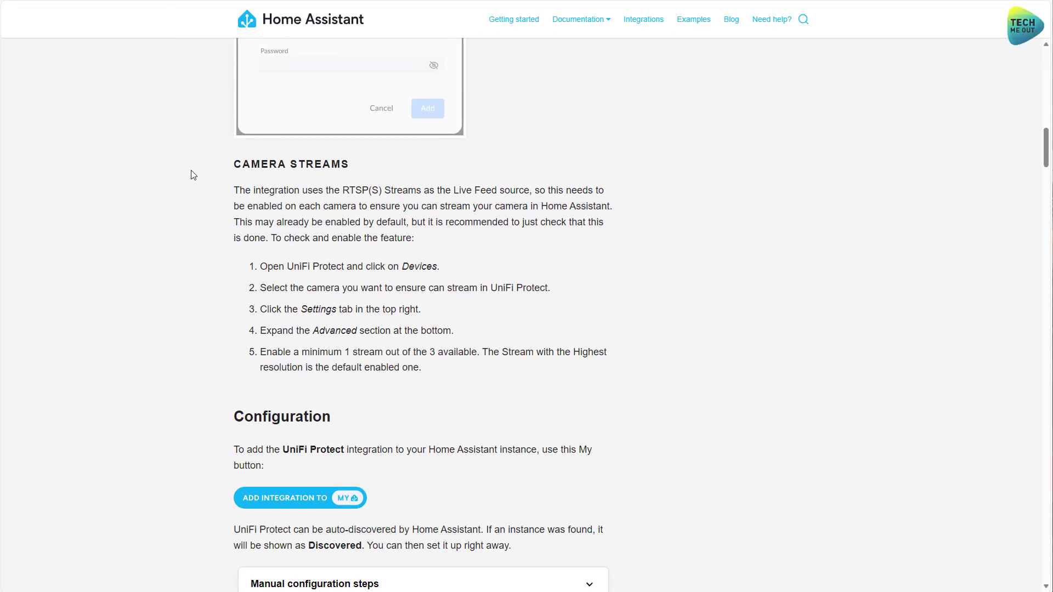
{"action": "scroll", "coordinate": [193, 174], "scroll_direction": "down", "scroll_amount": 2}
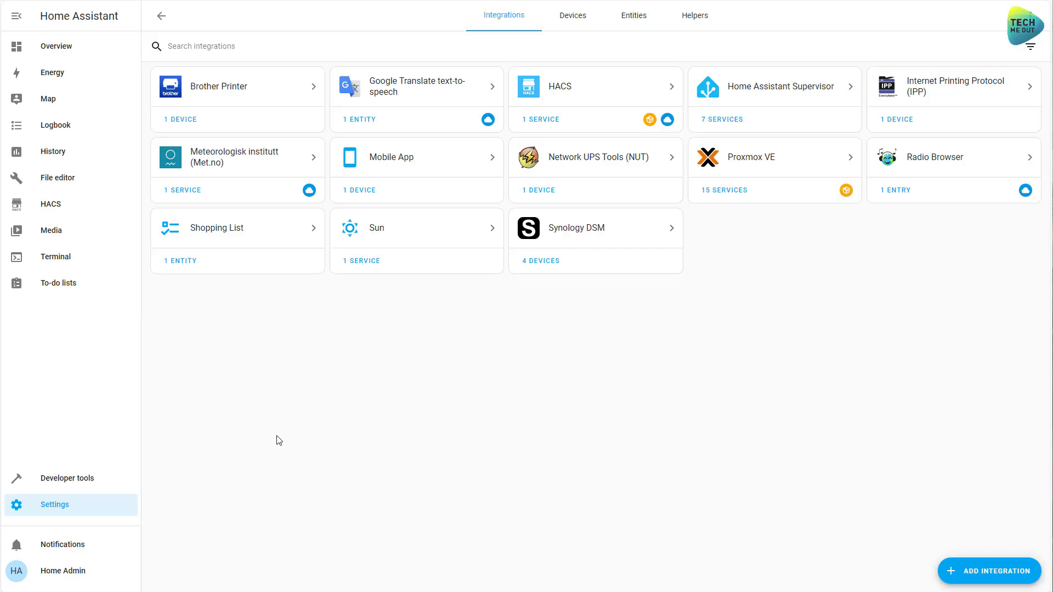
- Search integrations for 'protect' and start the Ubiquiti UniFi Protect setup
{"action": "left_click", "coordinate": [68, 546]}
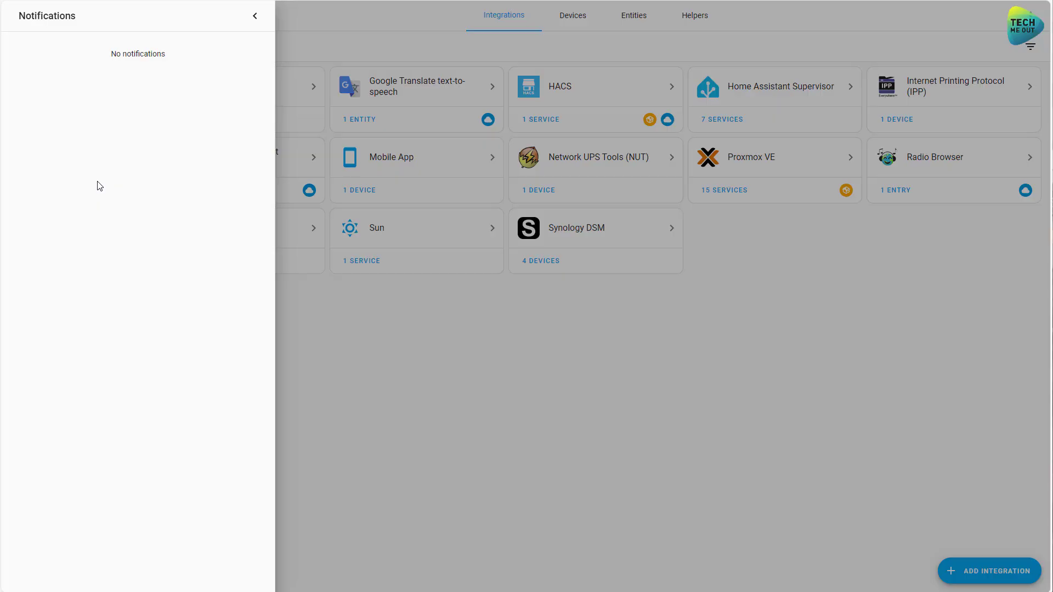
{"action": "left_click", "coordinate": [438, 353]}
{"action": "left_click", "coordinate": [58, 505]}
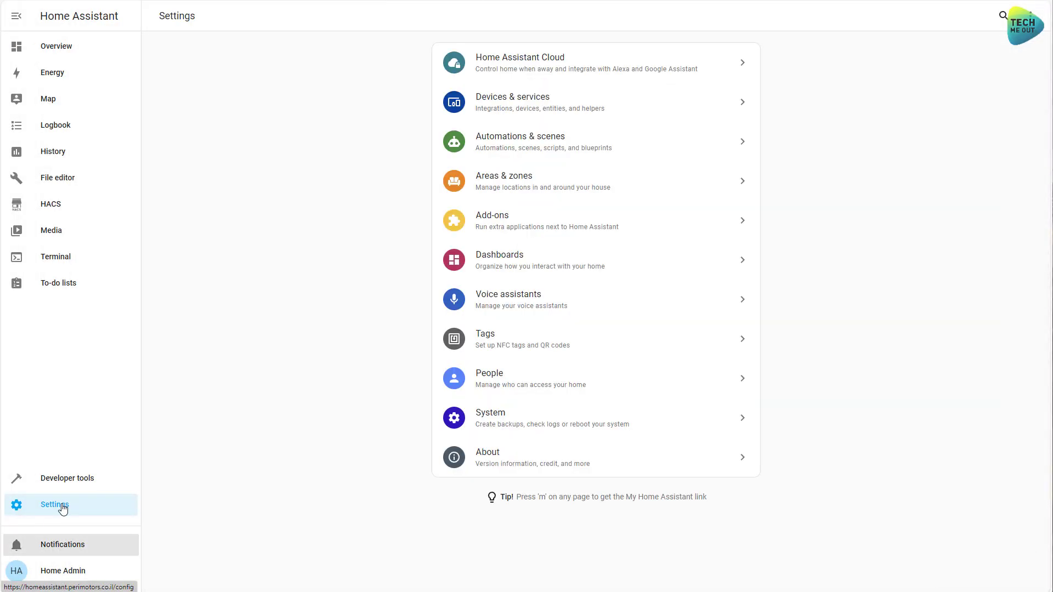
{"action": "left_click", "coordinate": [501, 110]}
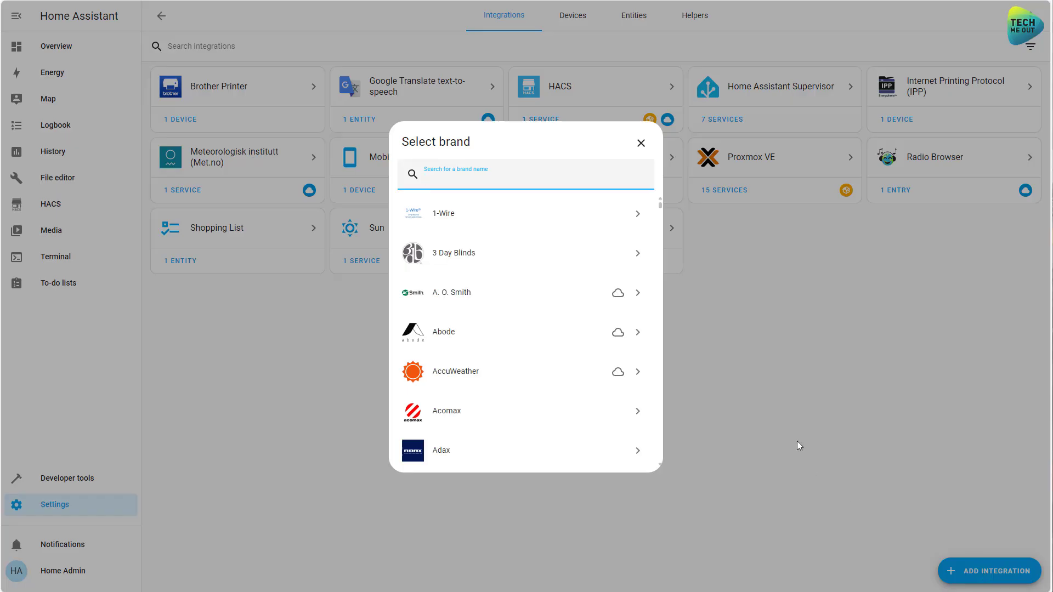
{"action": "type", "text": "protect"}
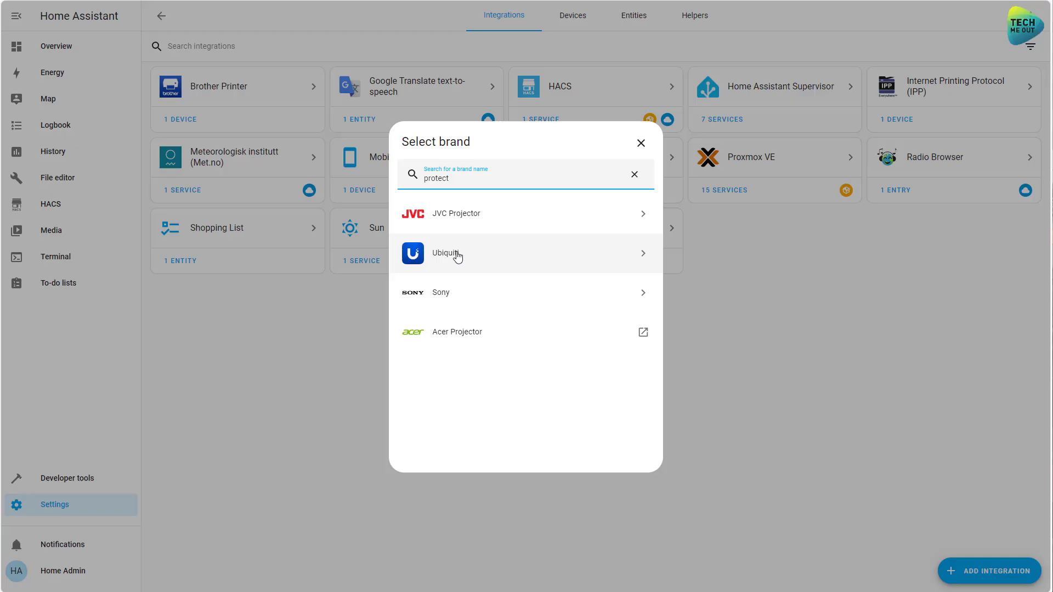
{"action": "left_click", "coordinate": [457, 255]}
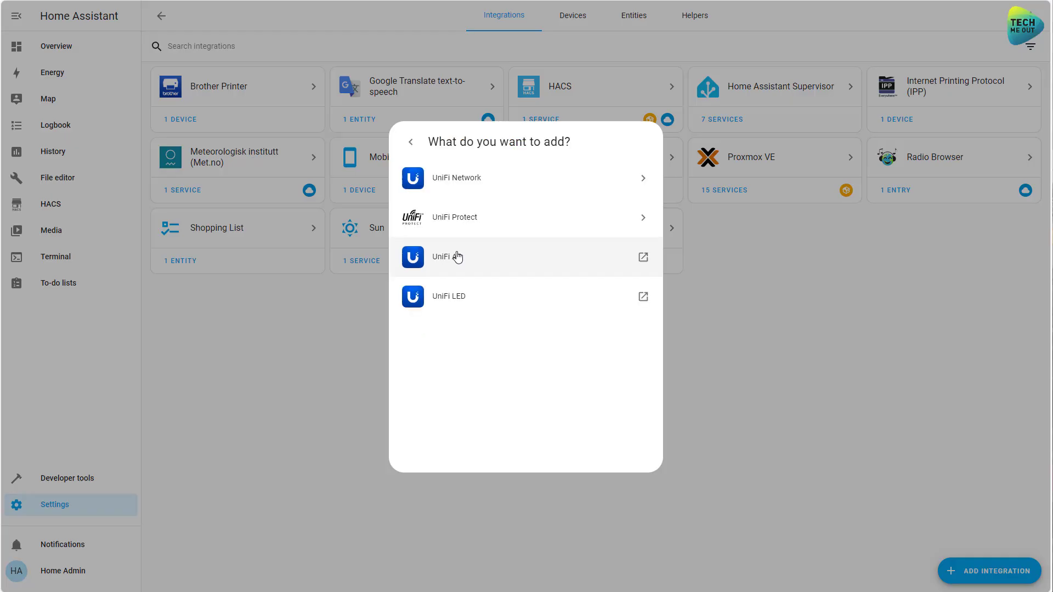
{"action": "left_click", "coordinate": [460, 218]}
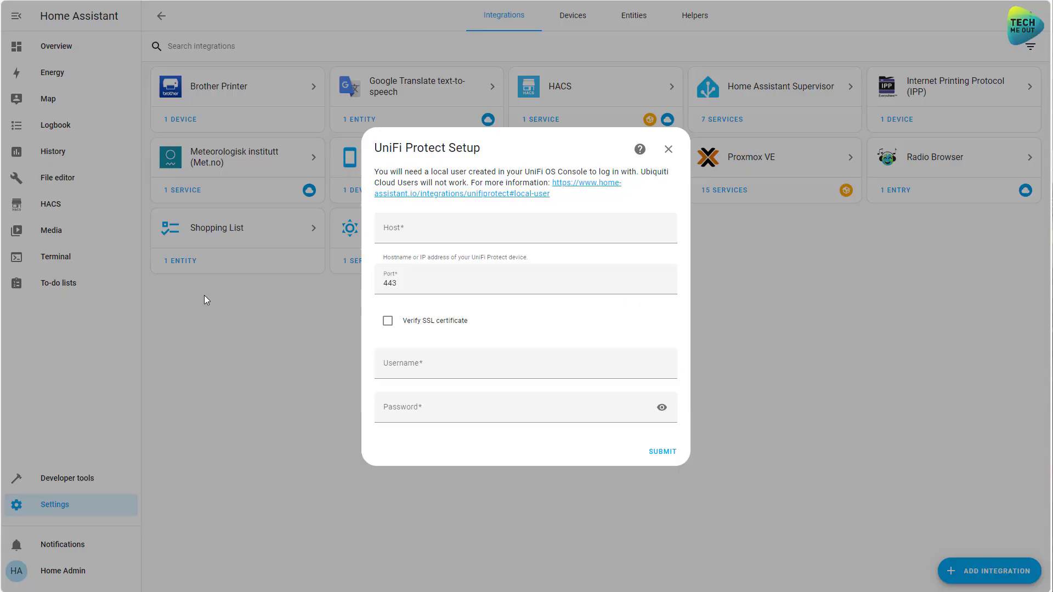
- Connect UniFi Protect to host 192.168.39.1 with the homeassistant local user and its password
{"action": "left_click", "coordinate": [415, 233]}
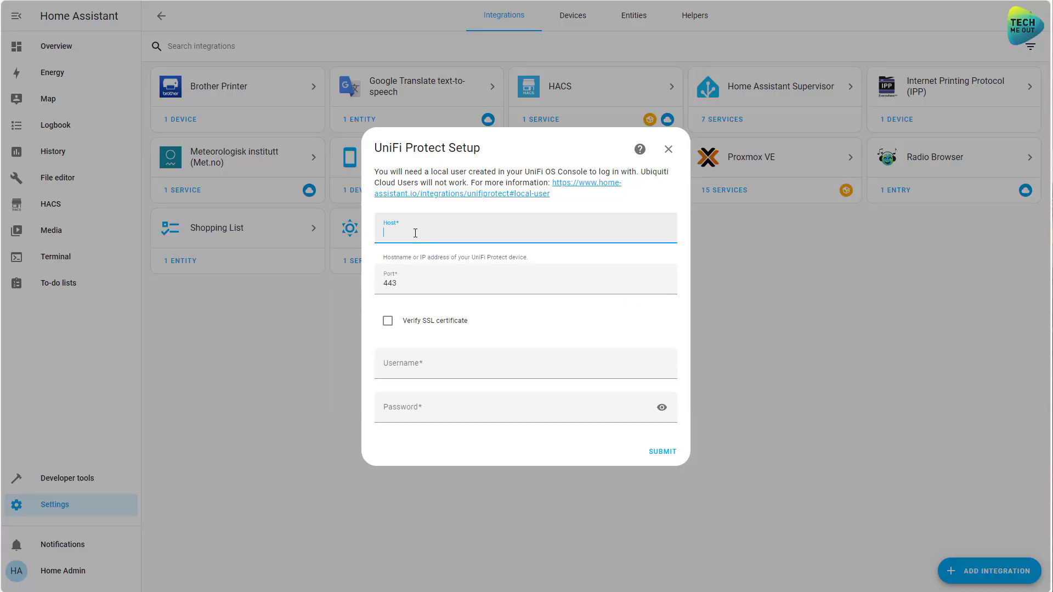
{"action": "type", "text": "192.168.39.1"}
{"action": "left_click", "coordinate": [416, 366]}
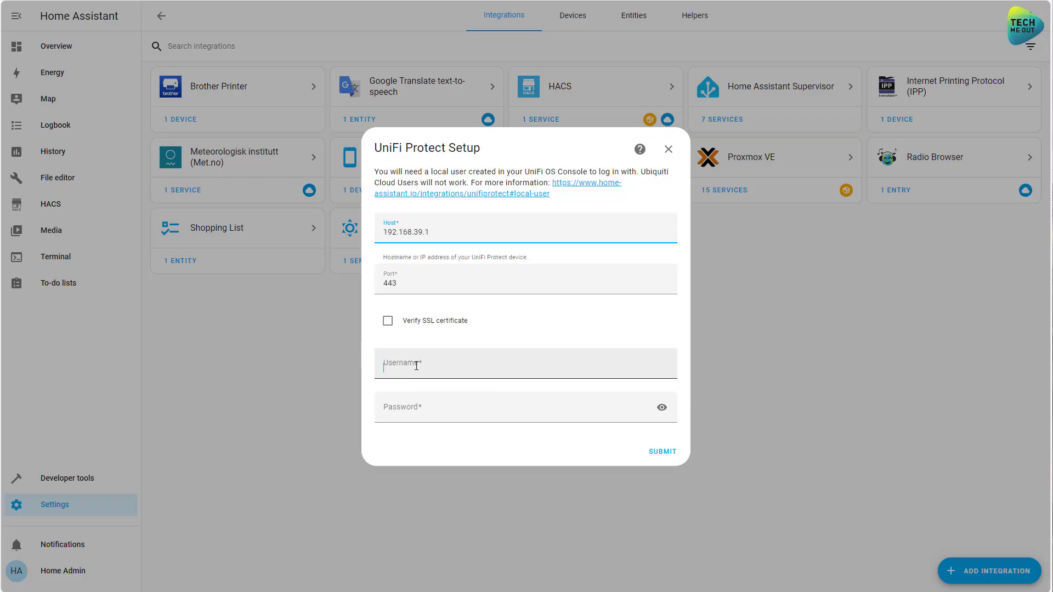
{"action": "type", "text": "home"}
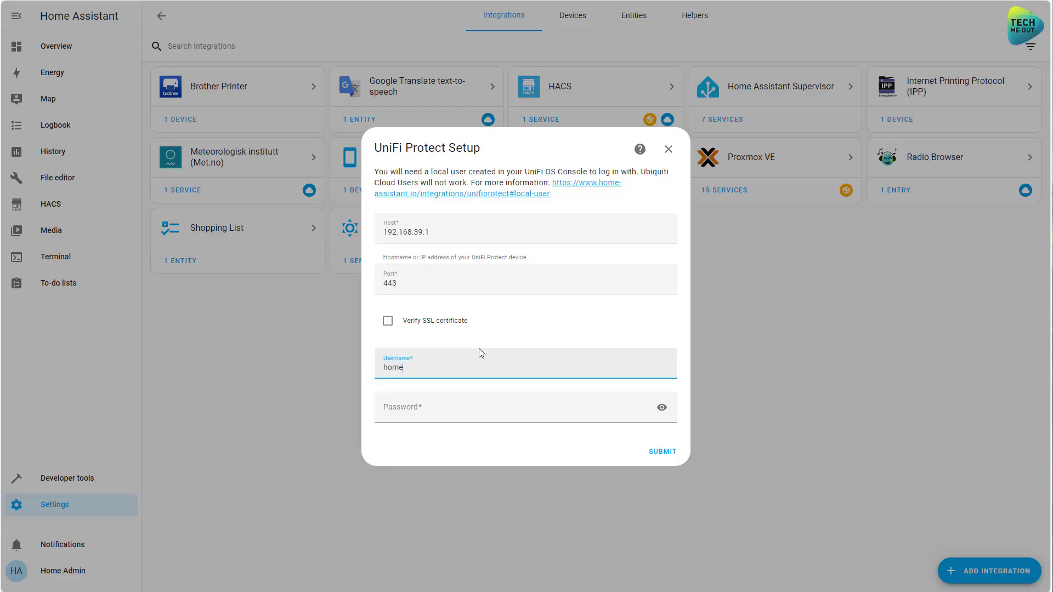
{"action": "type", "text": "assistant"}
{"action": "key", "text": "Tab"}
{"action": "type", "text": "******"}
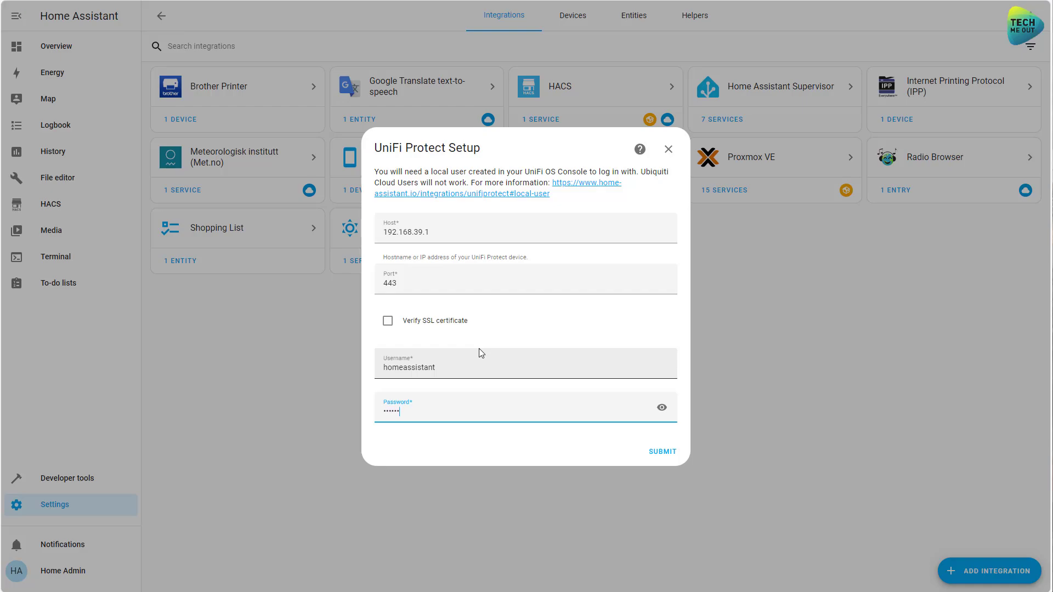
{"action": "type", "text": "******"}
{"action": "left_click", "coordinate": [664, 453]}
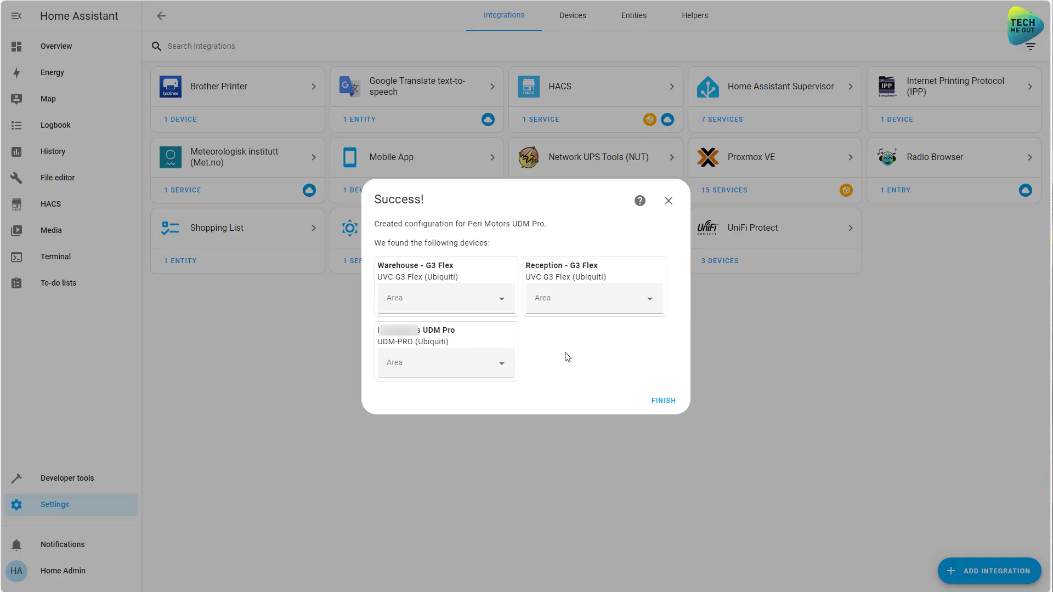
- Assign the UDM Pro and Warehouse - G3 Flex to Warehouse and Reception - G3 Flex to Reception
{"action": "left_click", "coordinate": [502, 366]}
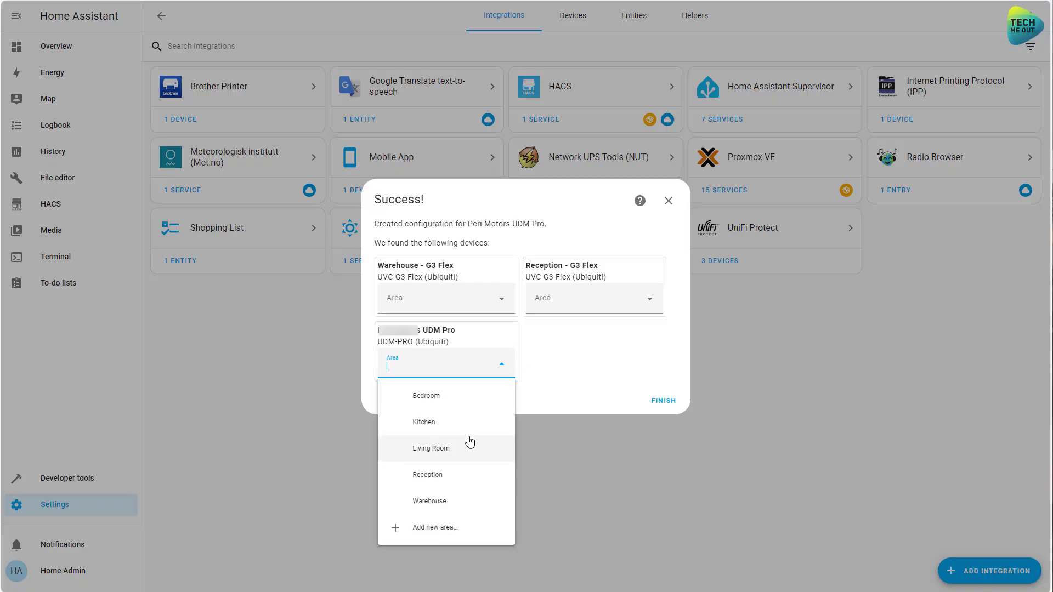
{"action": "left_click", "coordinate": [468, 501]}
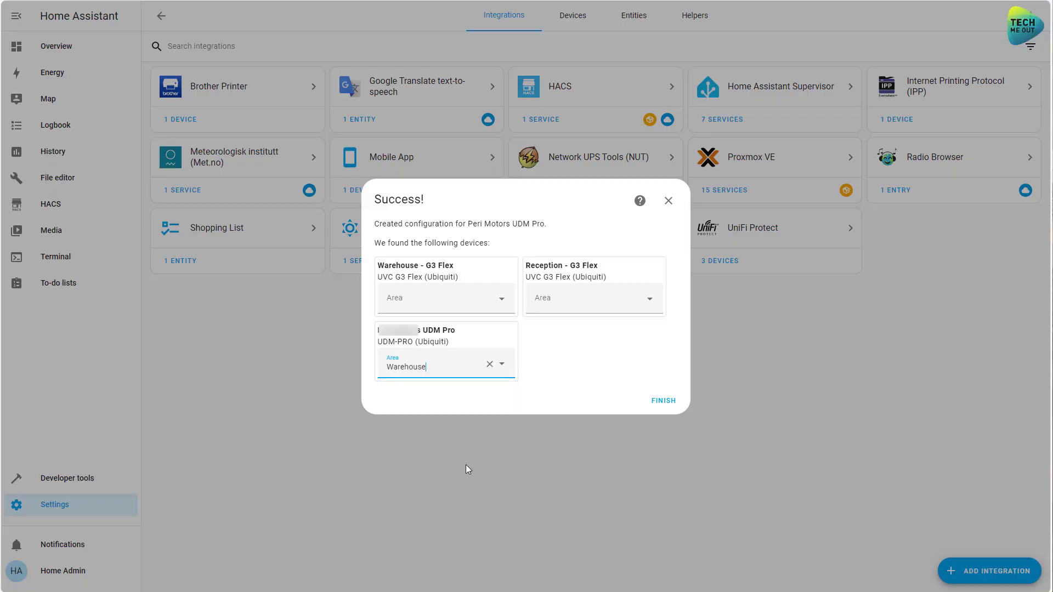
{"action": "left_click", "coordinate": [499, 301]}
{"action": "left_click", "coordinate": [433, 438]}
{"action": "left_click", "coordinate": [554, 299]}
{"action": "left_click", "coordinate": [573, 409]}
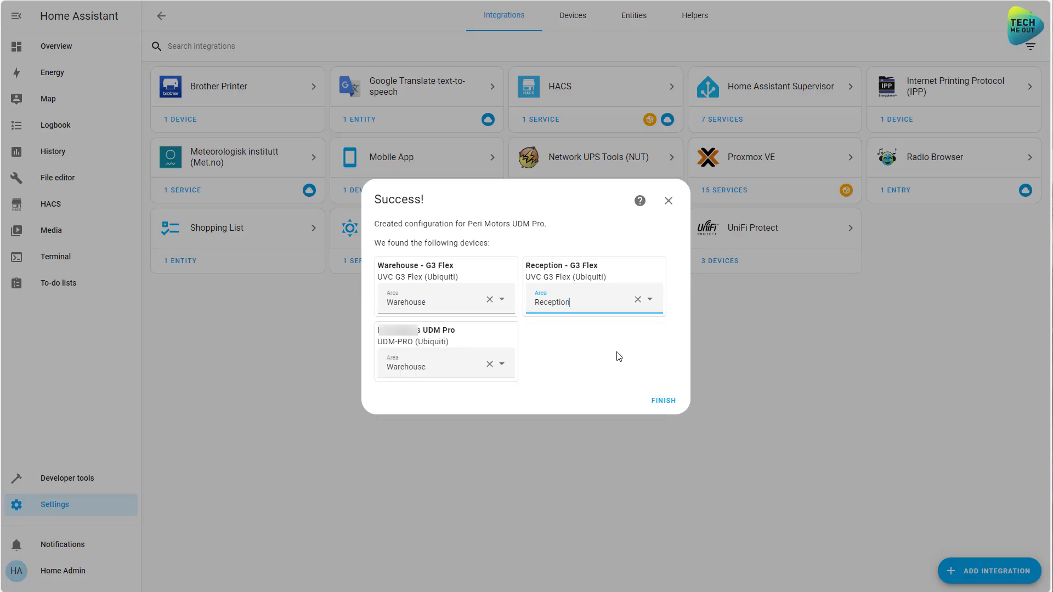
{"action": "left_click", "coordinate": [664, 401]}
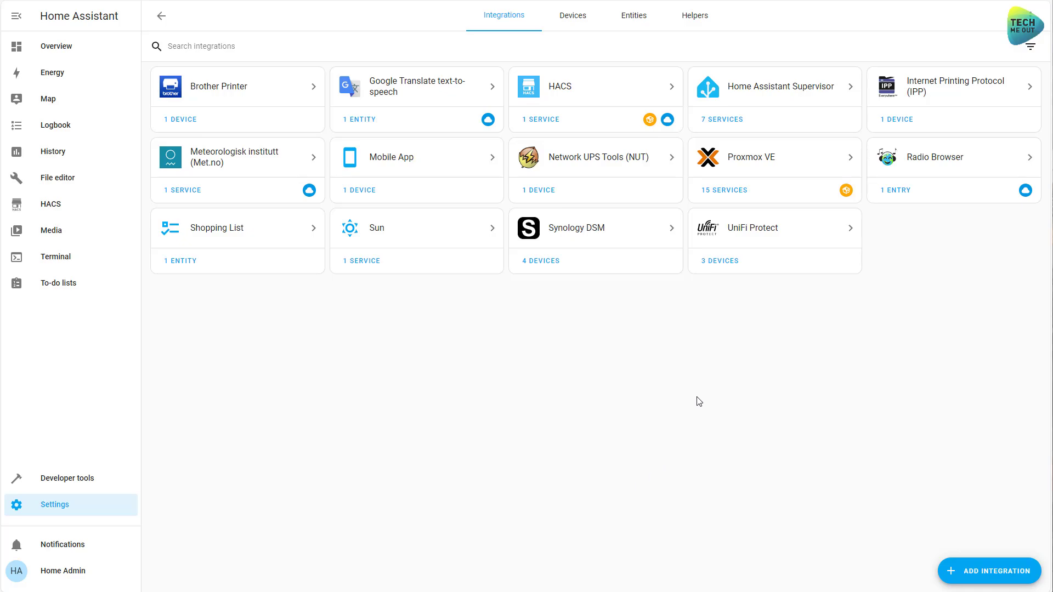
- Open Warehouse - G3 Flex from UniFi Protect's 3 devices and browse its sensors and configuration
{"action": "left_click", "coordinate": [724, 262]}
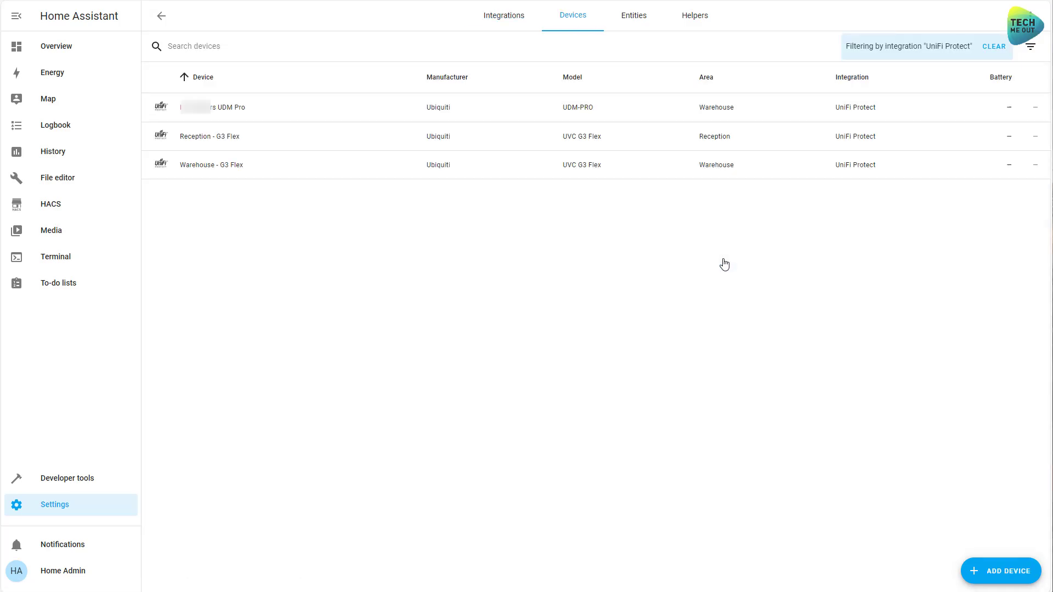
{"action": "left_click", "coordinate": [214, 168]}
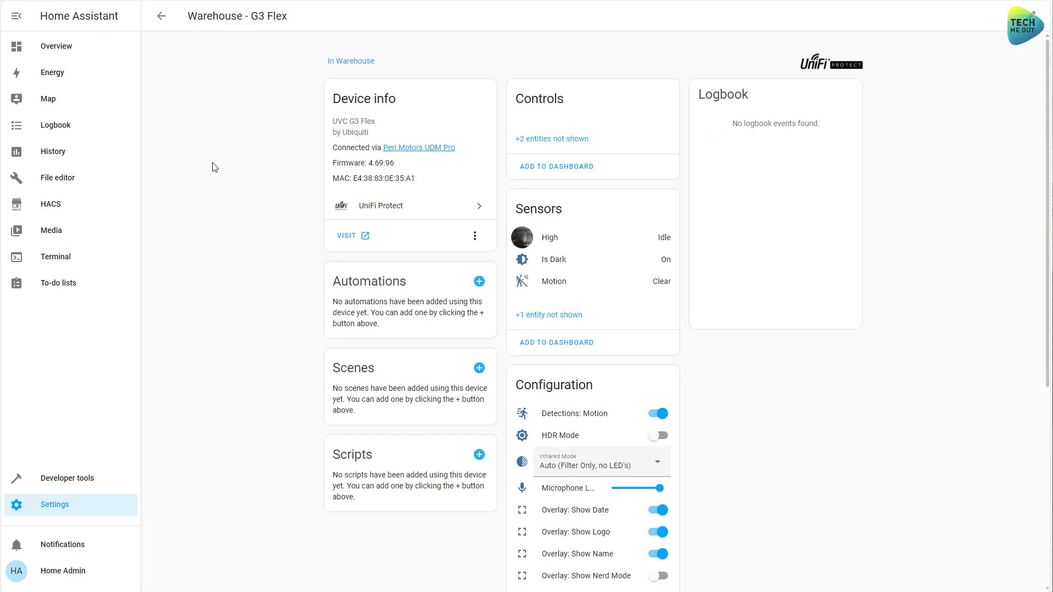
{"action": "scroll", "coordinate": [226, 222], "scroll_direction": "down", "scroll_amount": 2}
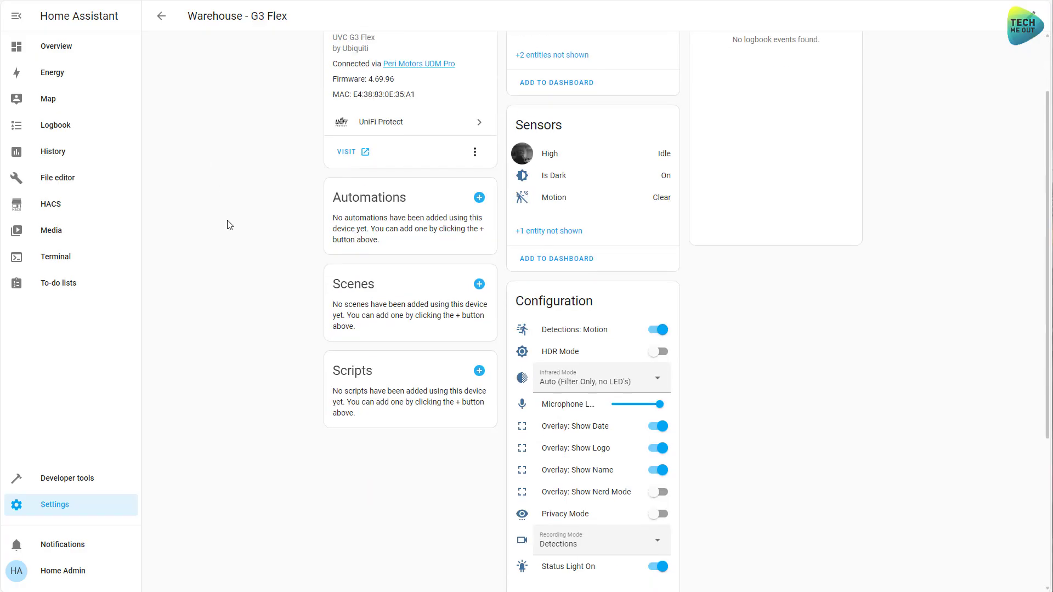
{"action": "scroll", "coordinate": [644, 368], "scroll_direction": "down", "scroll_amount": 2}
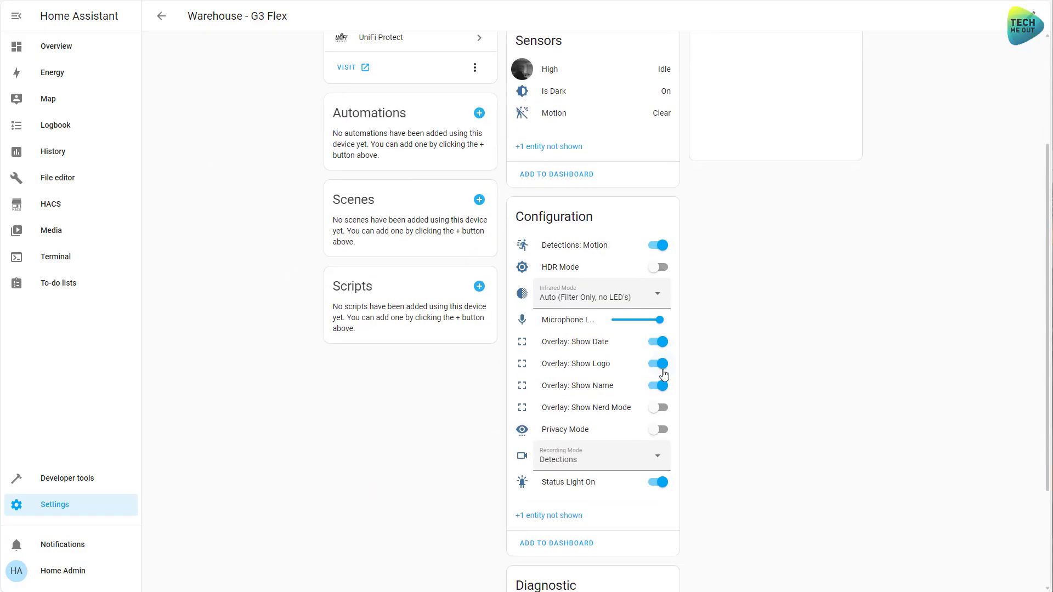
{"action": "mouse_move", "coordinate": [670, 324]}
{"action": "scroll", "coordinate": [729, 400], "scroll_direction": "up", "scroll_amount": 3}
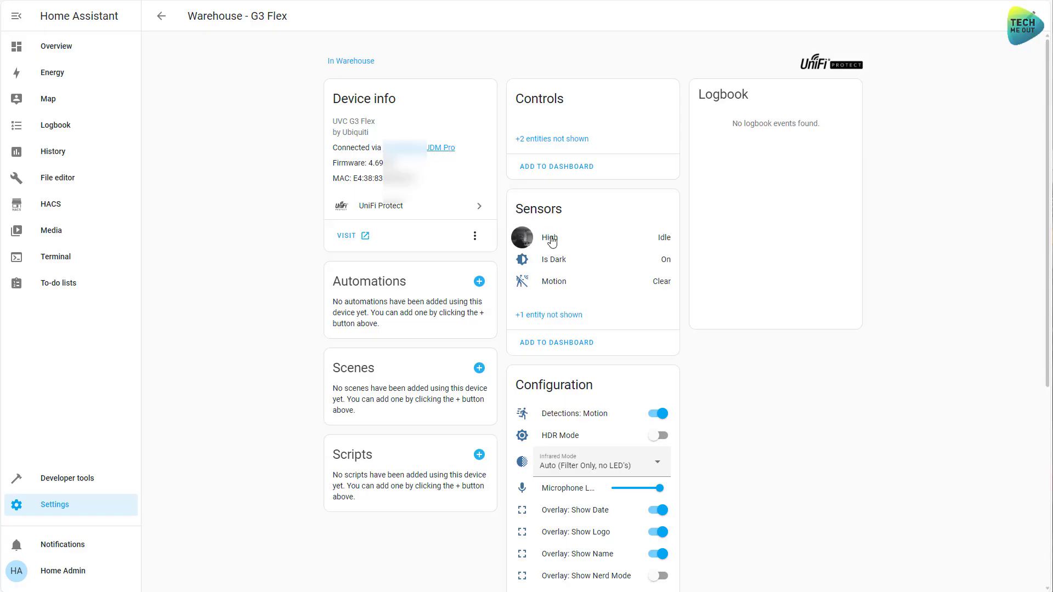
- View the Warehouse camera's live feed, then its Motion sensor history
{"action": "left_click", "coordinate": [550, 240]}
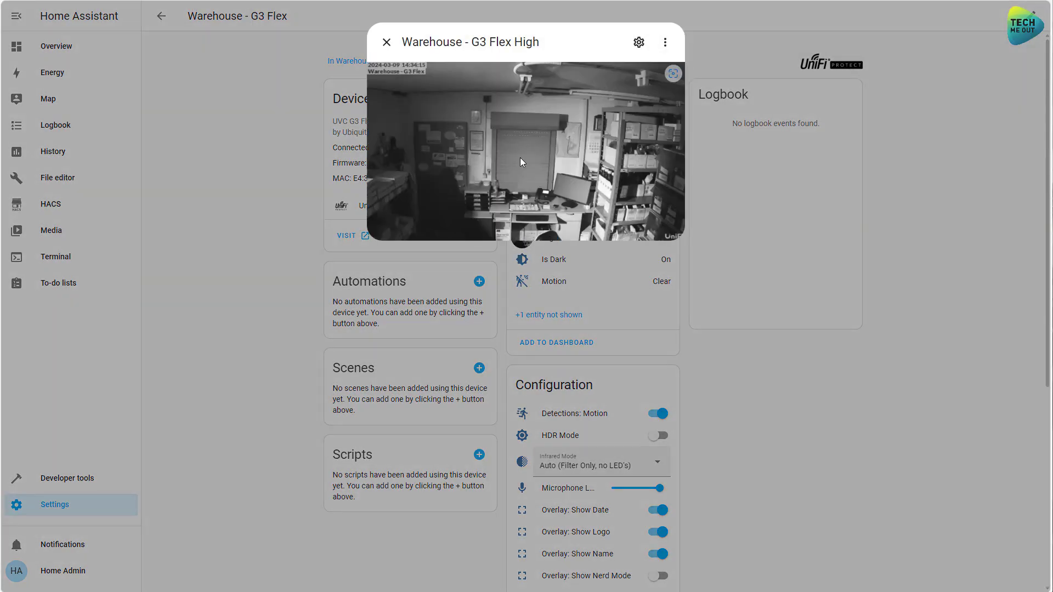
{"action": "left_click", "coordinate": [382, 48]}
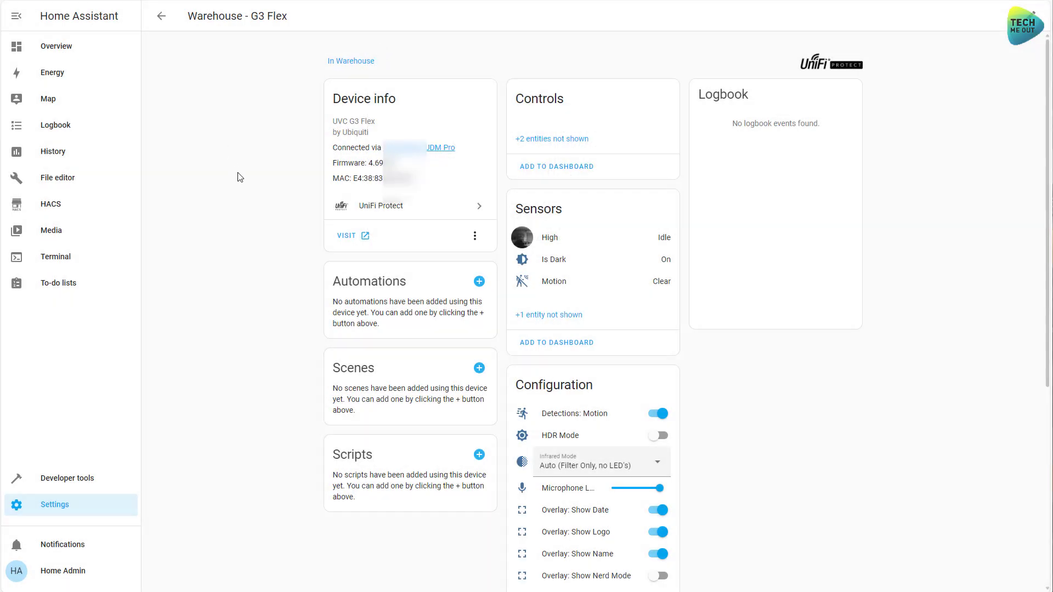
{"action": "scroll", "coordinate": [245, 223], "scroll_direction": "down", "scroll_amount": 2}
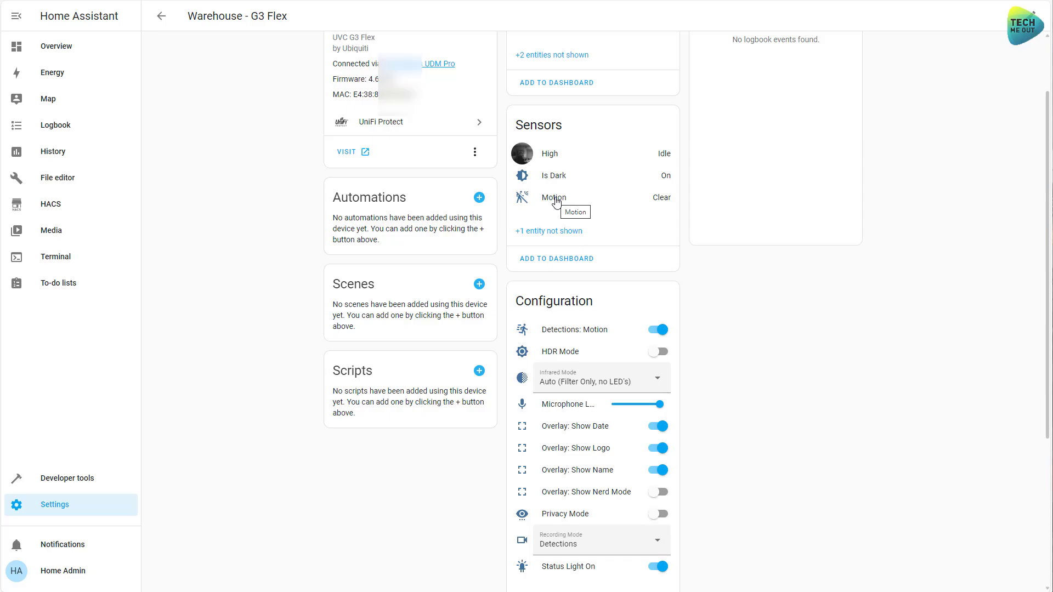
{"action": "left_click", "coordinate": [554, 199]}
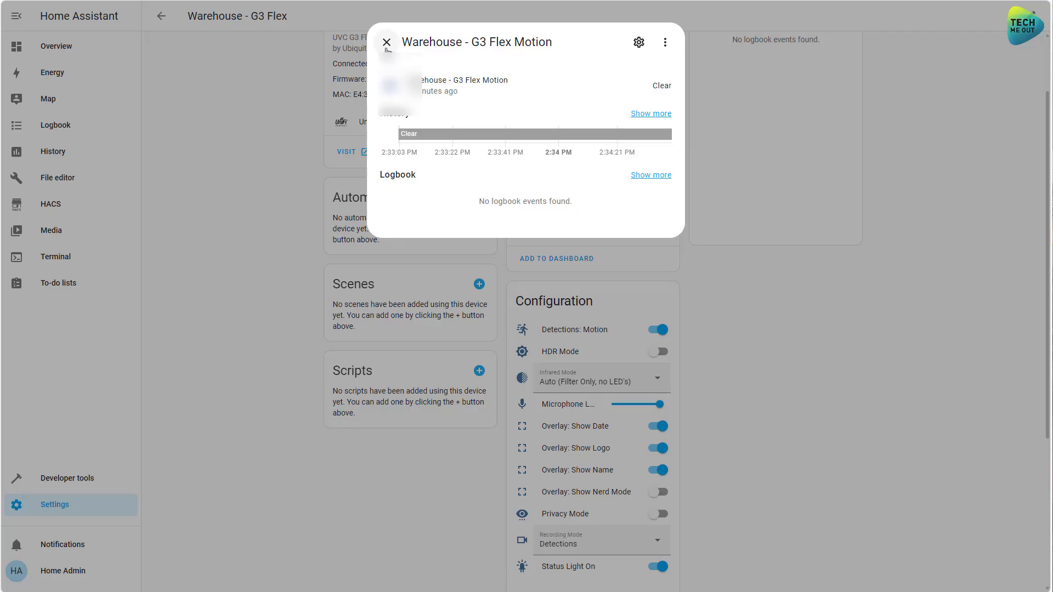
{"action": "left_click", "coordinate": [387, 43]}
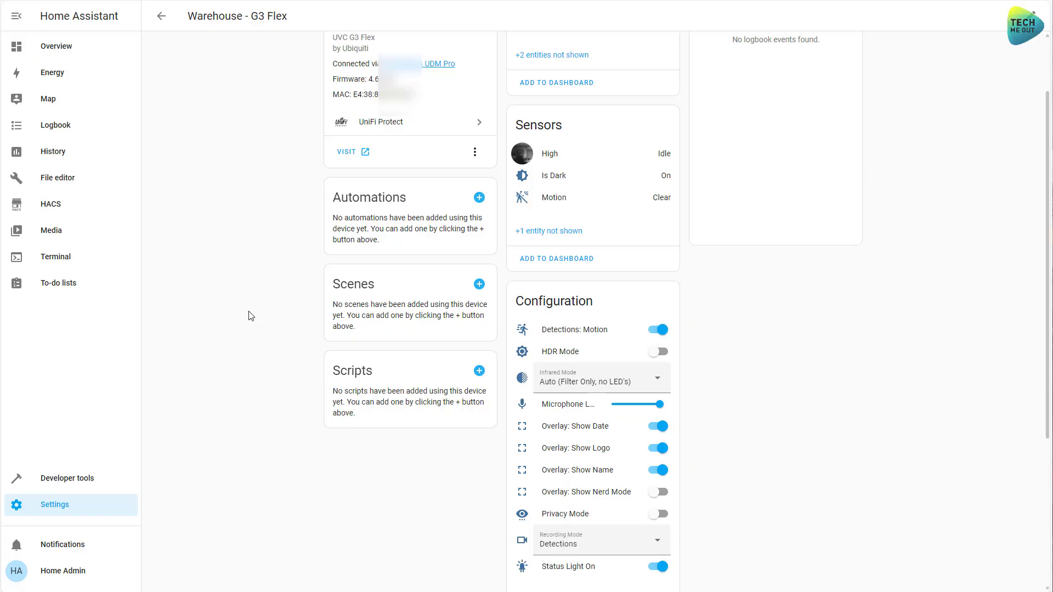
{"action": "left_click", "coordinate": [161, 17]}
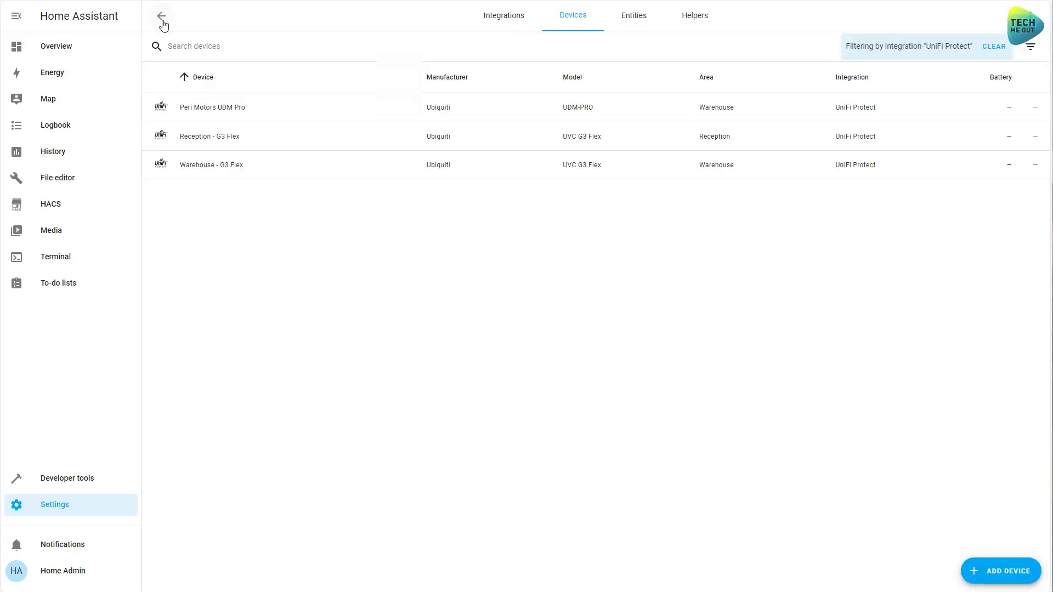
{"action": "left_click", "coordinate": [294, 137]}
{"action": "scroll", "coordinate": [586, 274], "scroll_direction": "down", "scroll_amount": 5}
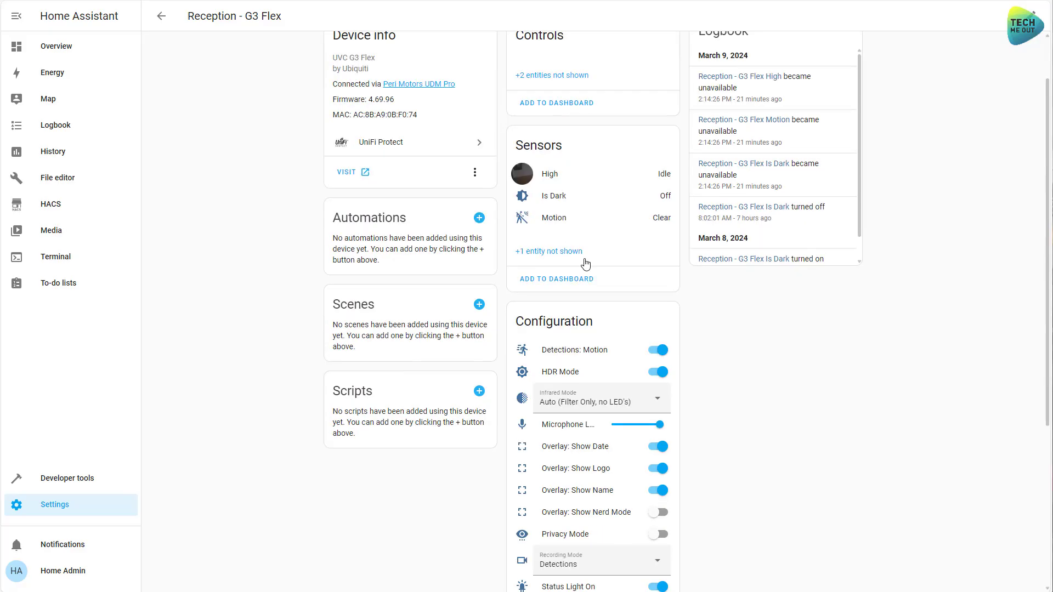
{"action": "scroll", "coordinate": [581, 301], "scroll_direction": "up", "scroll_amount": 5}
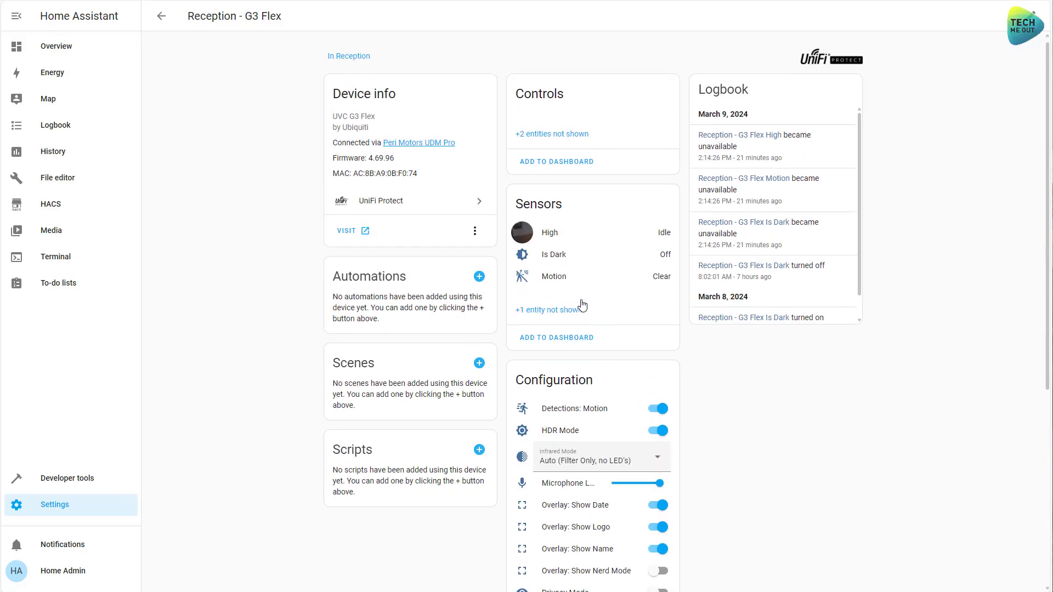
{"action": "left_click", "coordinate": [155, 18]}
{"action": "left_click", "coordinate": [230, 107]}
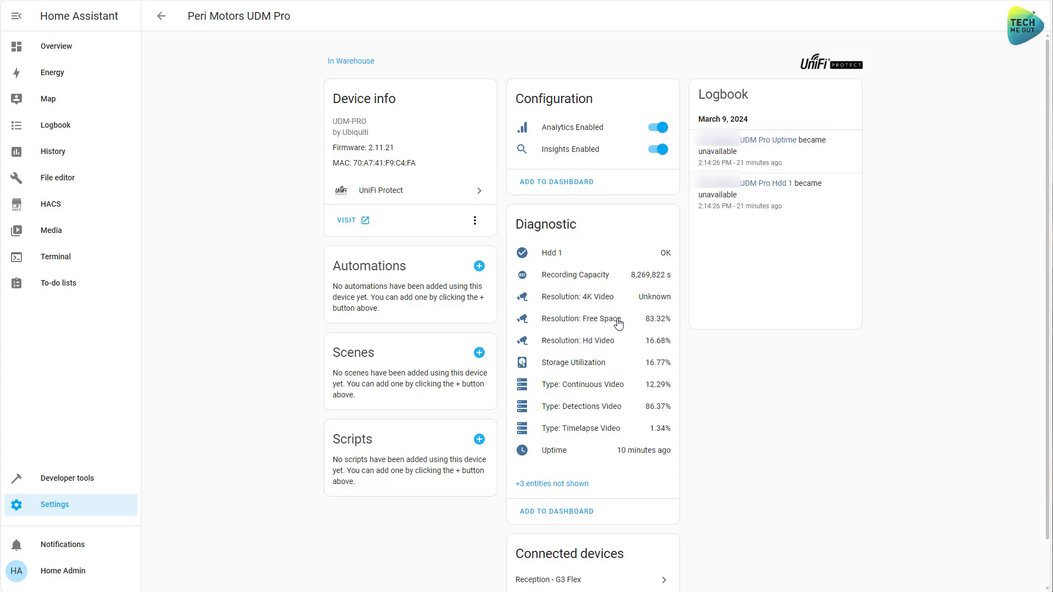
{"action": "scroll", "coordinate": [614, 321], "scroll_direction": "down", "scroll_amount": 2}
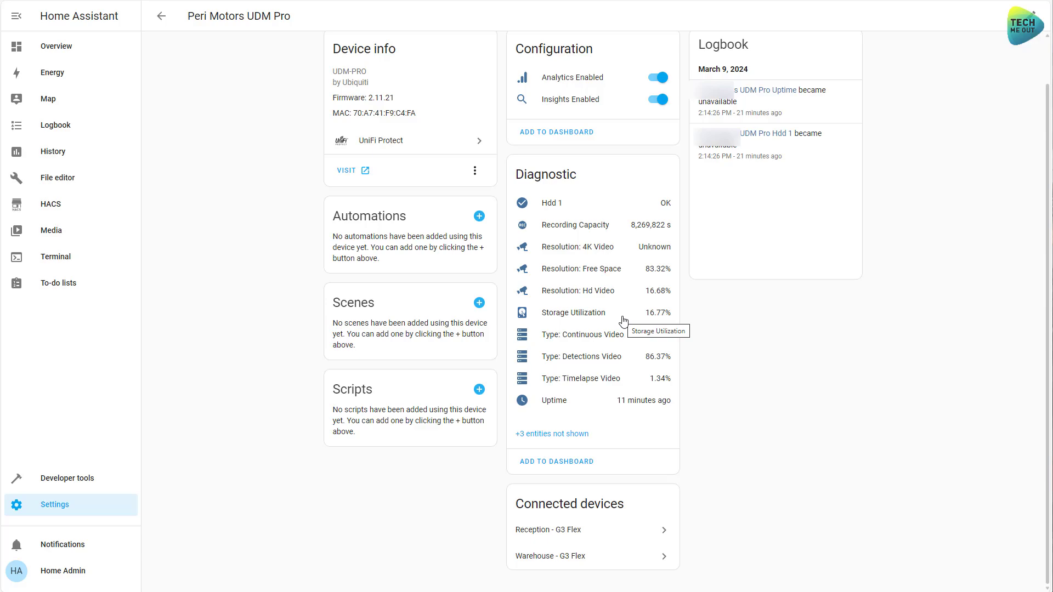
{"action": "left_click", "coordinate": [161, 17]}
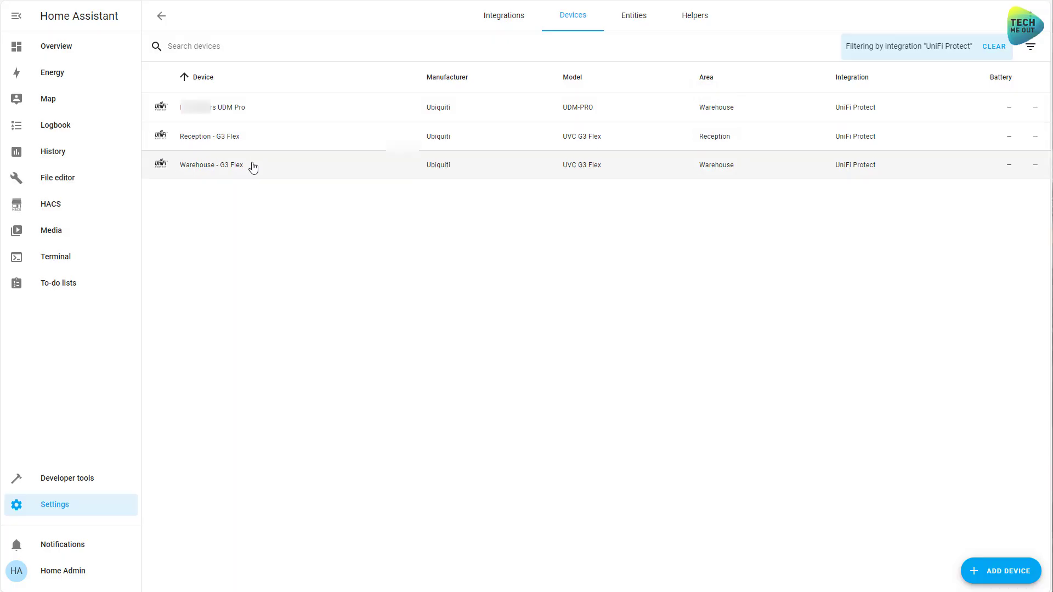
- From the Warehouse - G3 Flex page, create an automation triggered by 'Motion started detecting motion'
{"action": "left_click", "coordinate": [269, 166]}
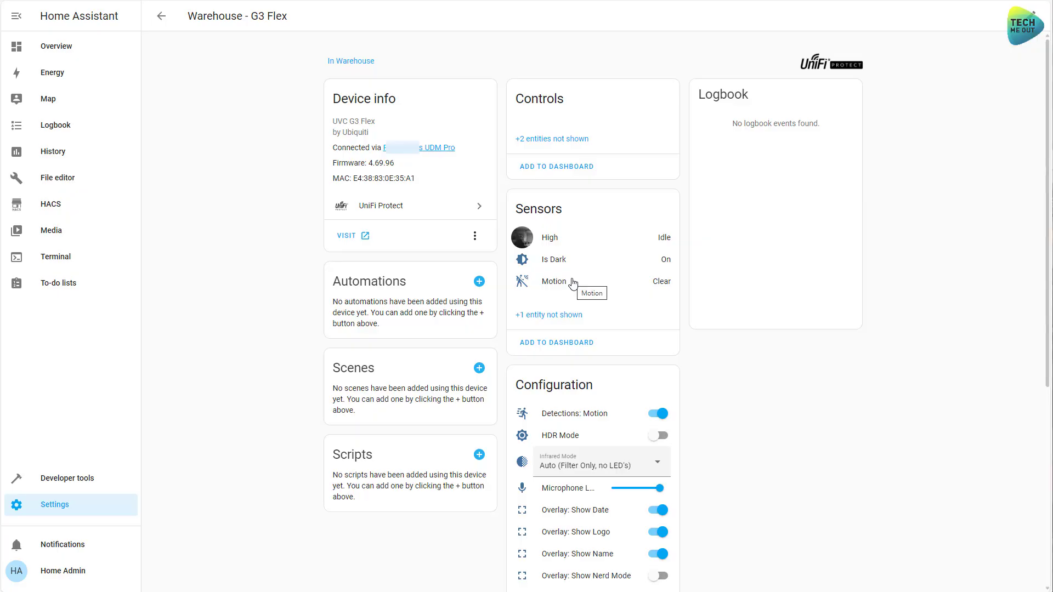
{"action": "left_click", "coordinate": [479, 281]}
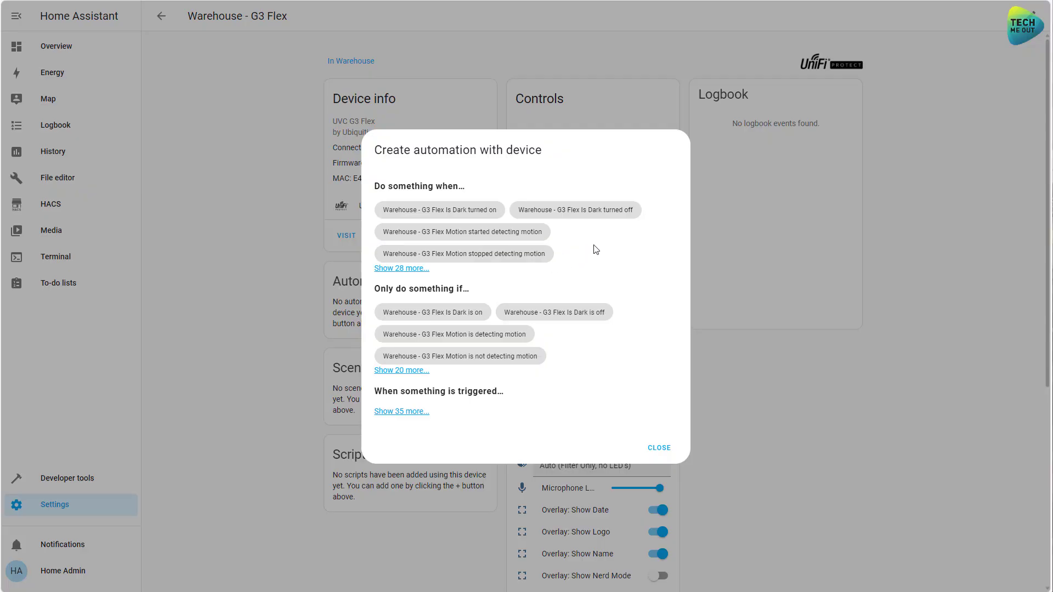
{"action": "left_click", "coordinate": [516, 239]}
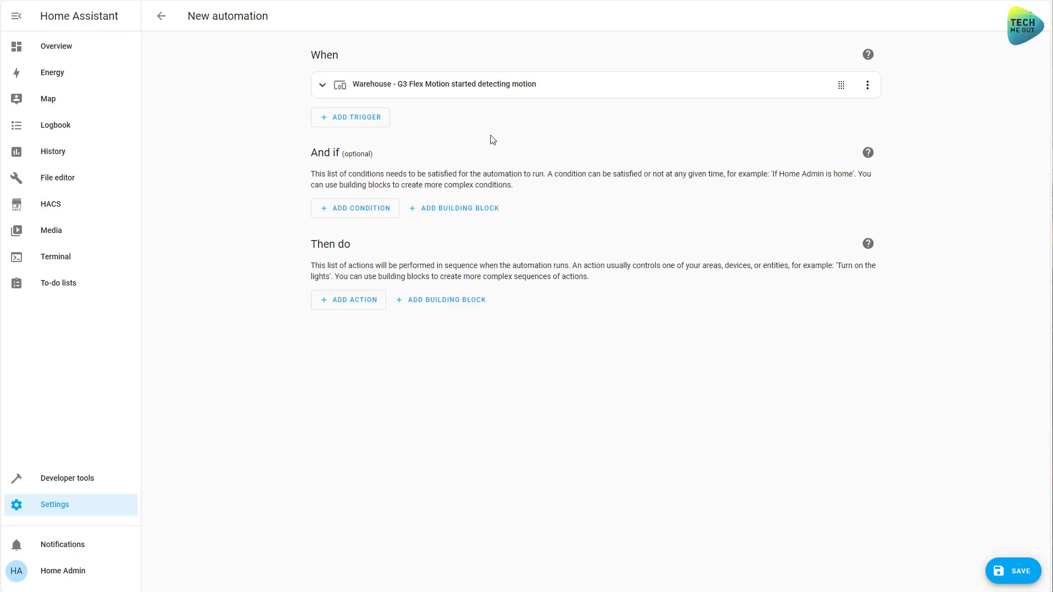
{"action": "left_click", "coordinate": [447, 93]}
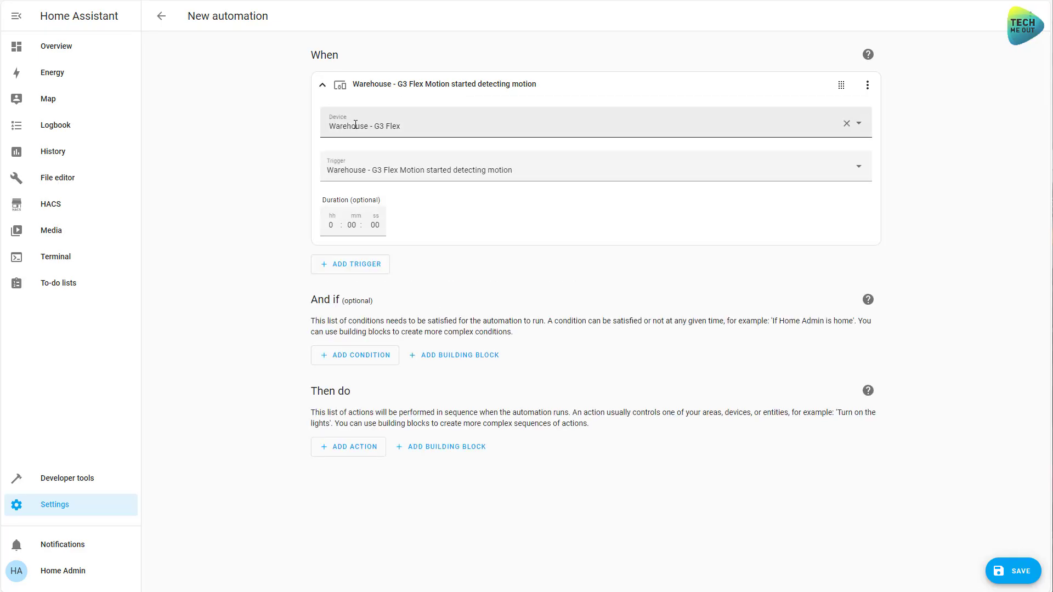